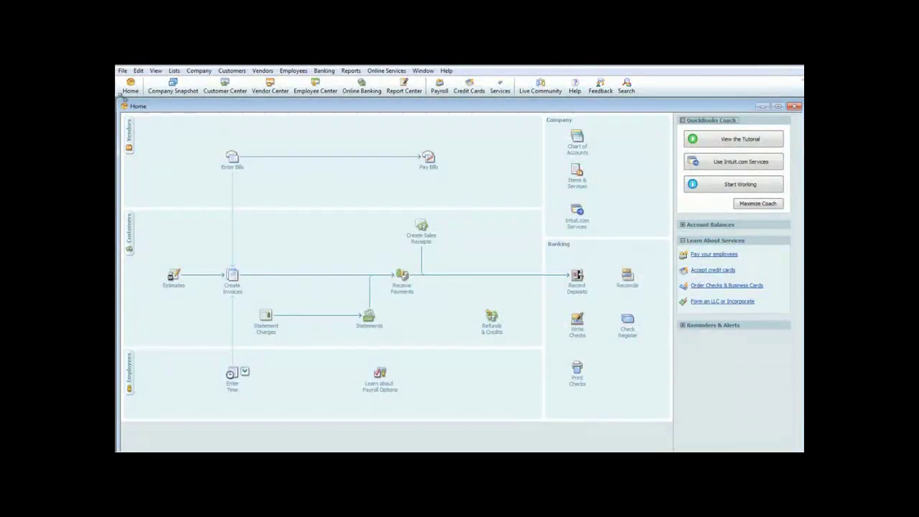
- Import the IIF file PostedEntriesFor5.18.2010-1034 AM59.IIF from the Administrator's My Documents folder into the company file
left_click(123, 71)
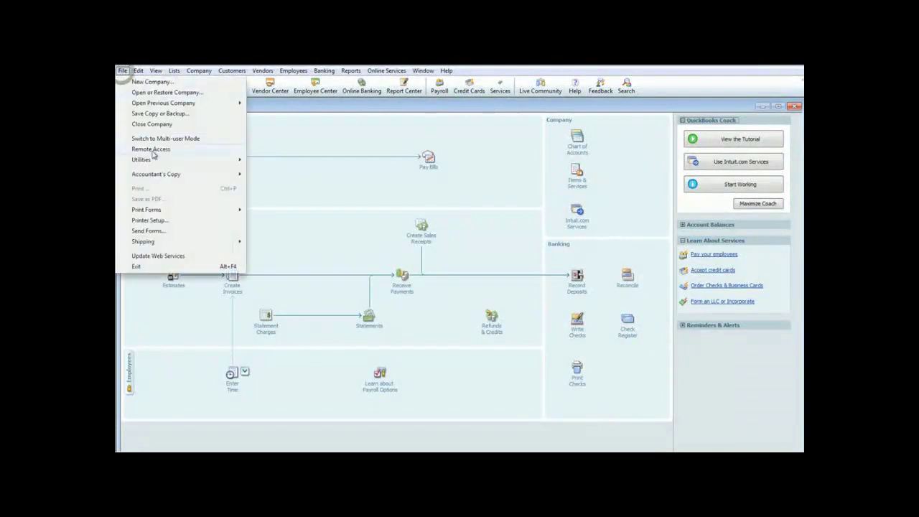
mouse_move(197, 164)
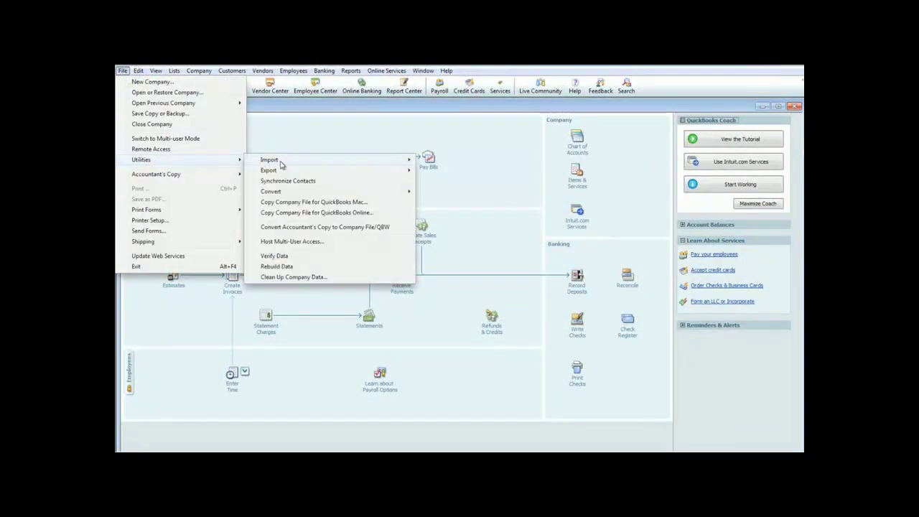
mouse_move(316, 165)
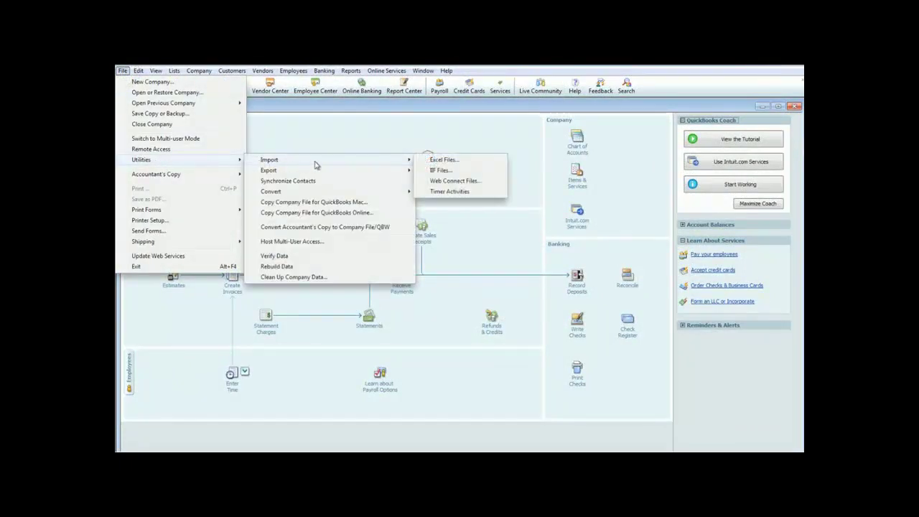
left_click(430, 171)
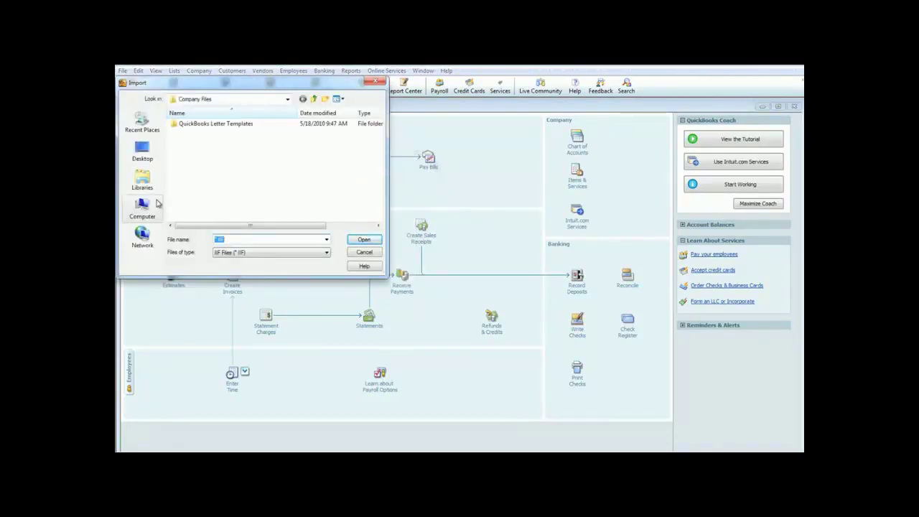
left_click(144, 207)
double_click(212, 139)
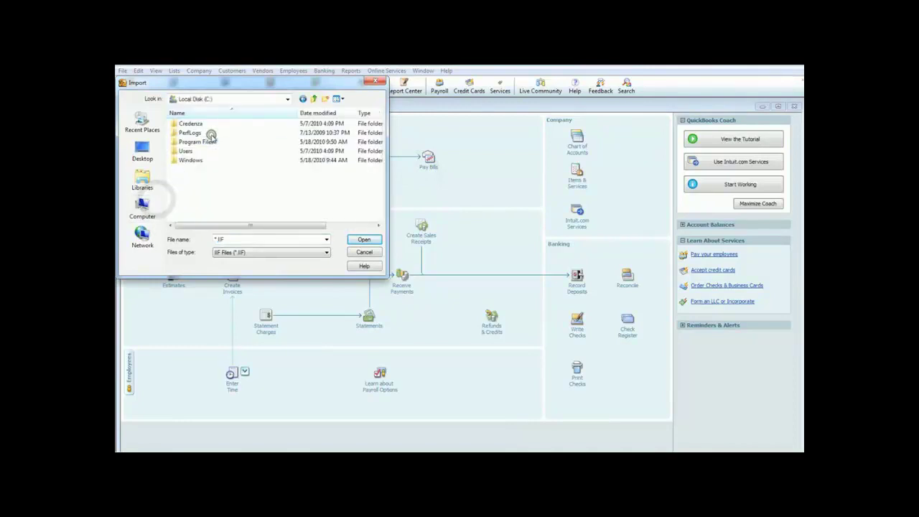
double_click(198, 152)
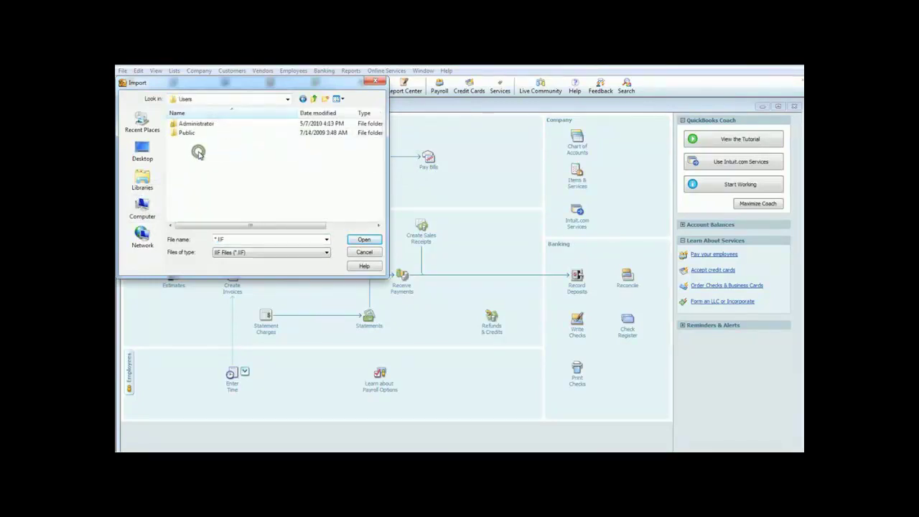
double_click(196, 124)
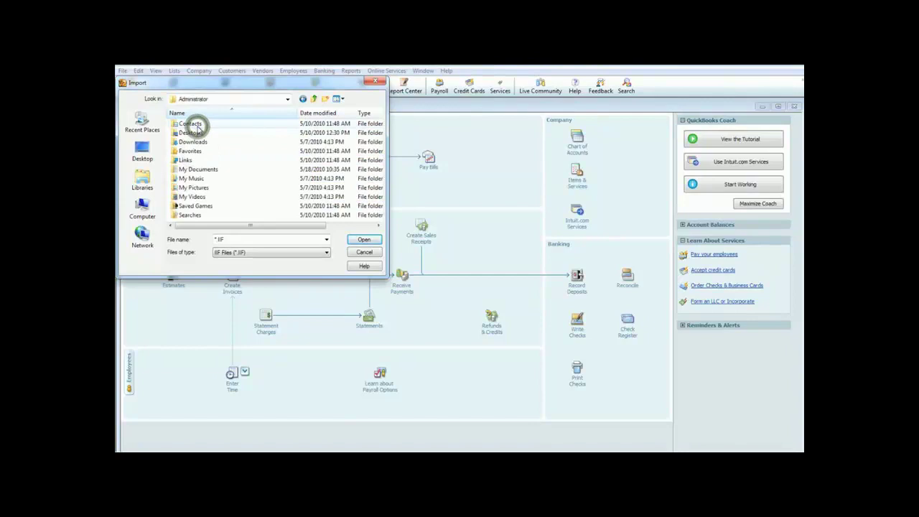
double_click(196, 170)
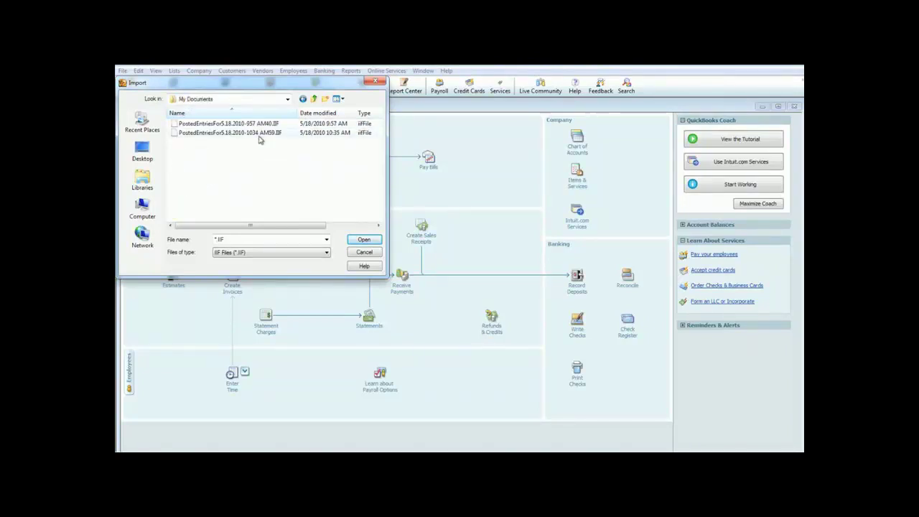
left_click(259, 135)
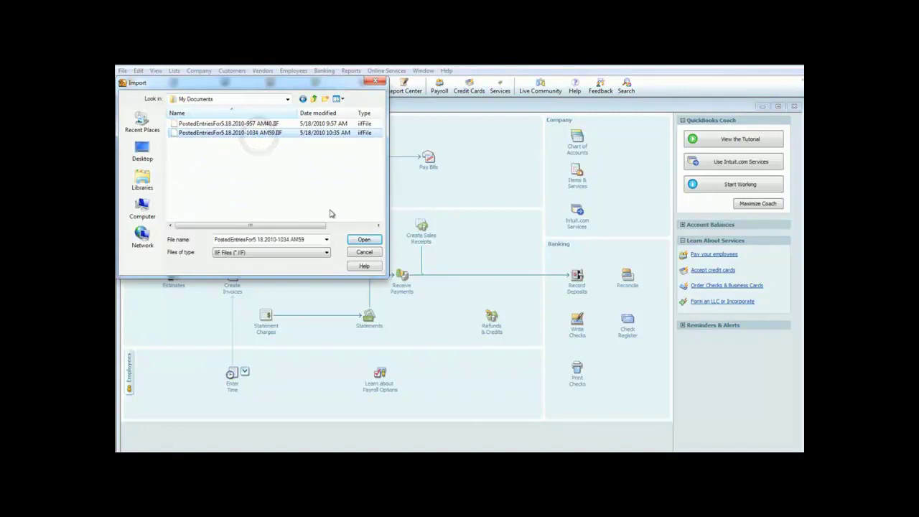
left_click(361, 241)
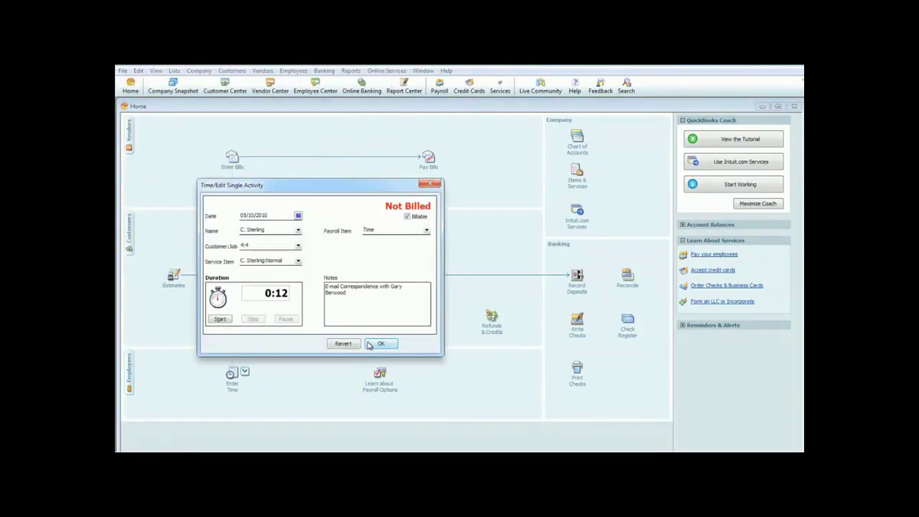
- Accept the imported time activity, ignoring the spelling suggestion for its notes, and complete the import
left_click(369, 344)
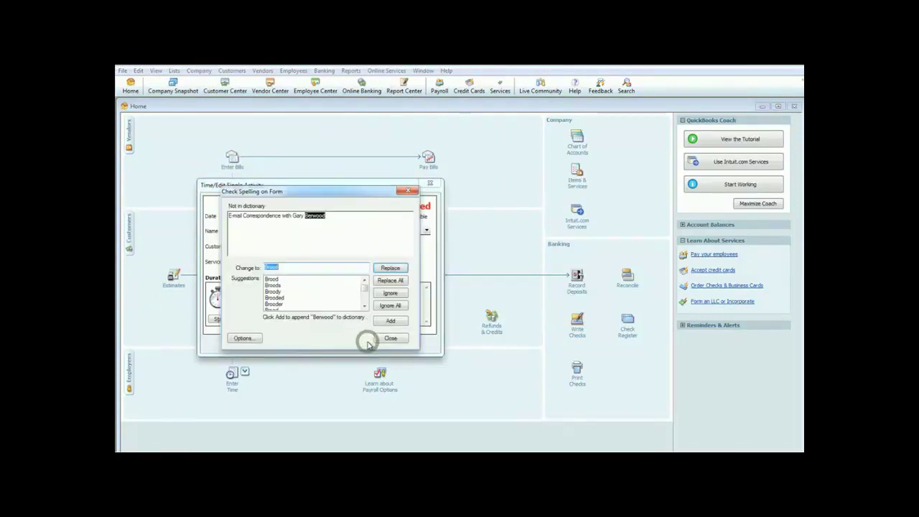
left_click(391, 295)
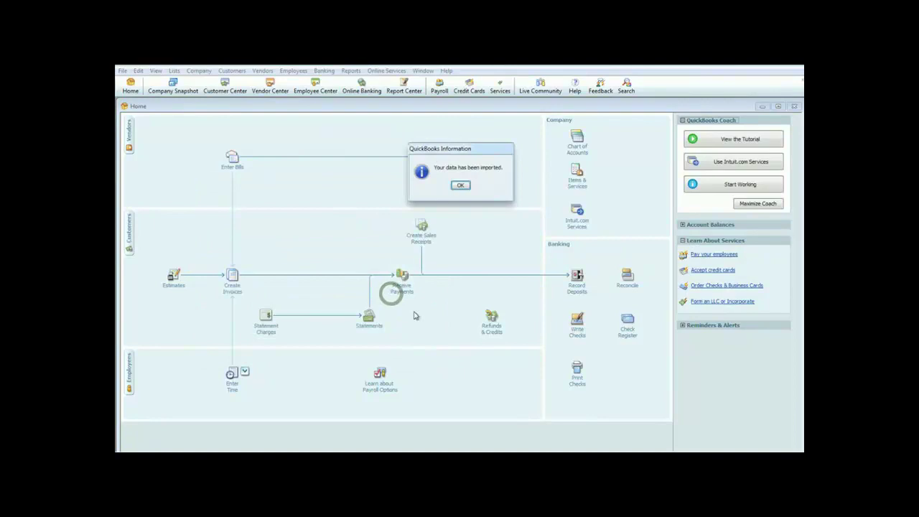
left_click(462, 185)
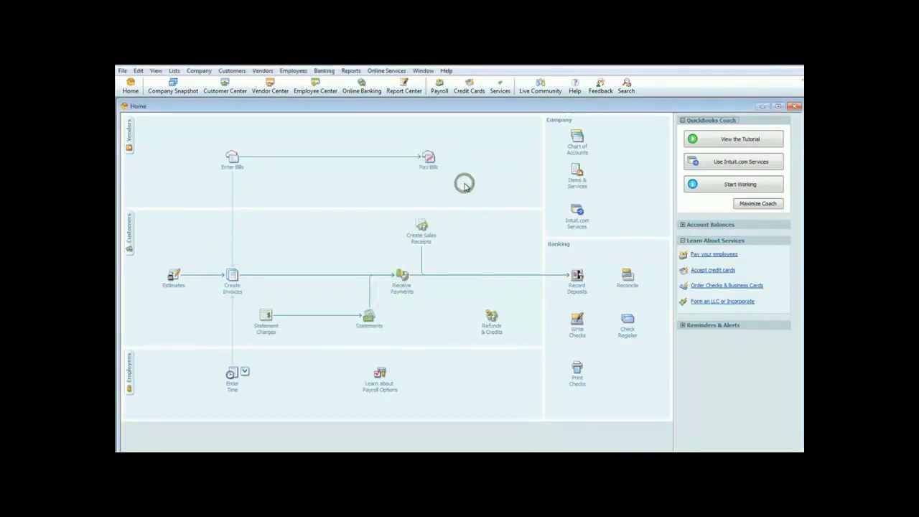
- Display the employee's weekly timesheet for the week containing May 10, 2010
left_click(294, 71)
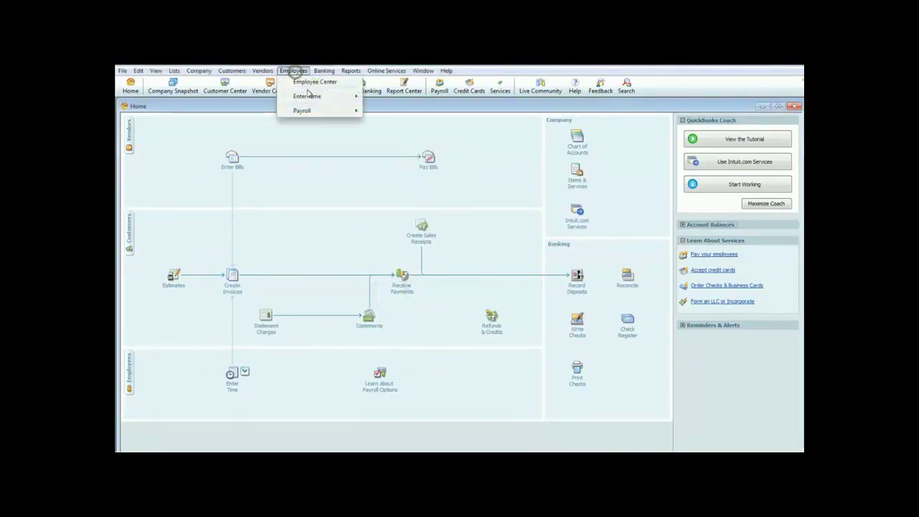
mouse_move(331, 99)
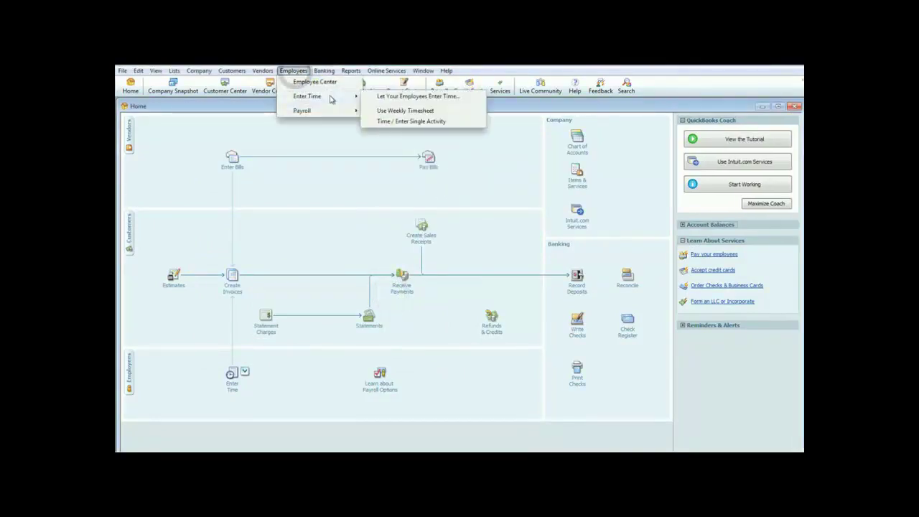
left_click(369, 111)
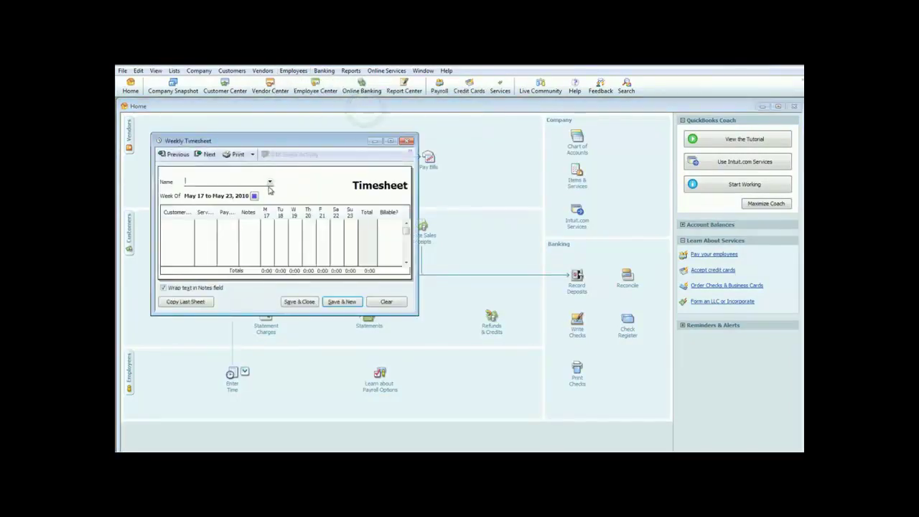
left_click(270, 184)
left_click(264, 201)
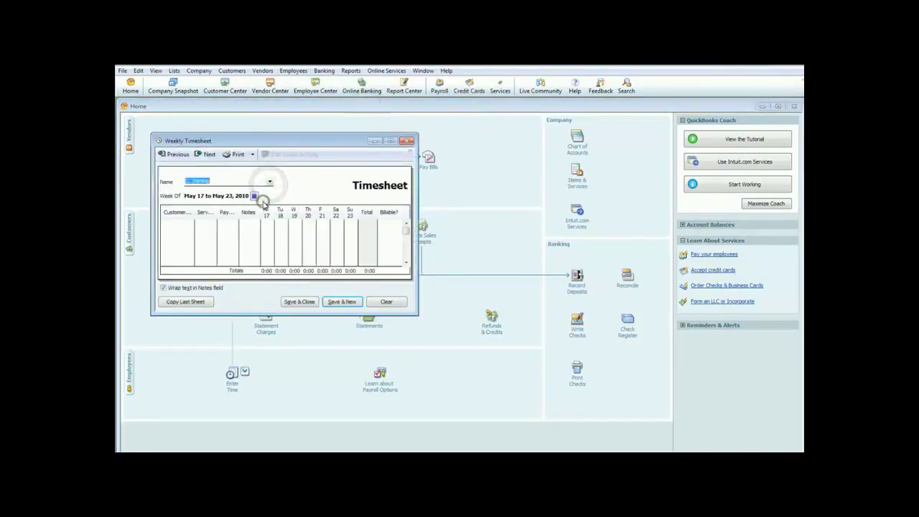
left_click(254, 196)
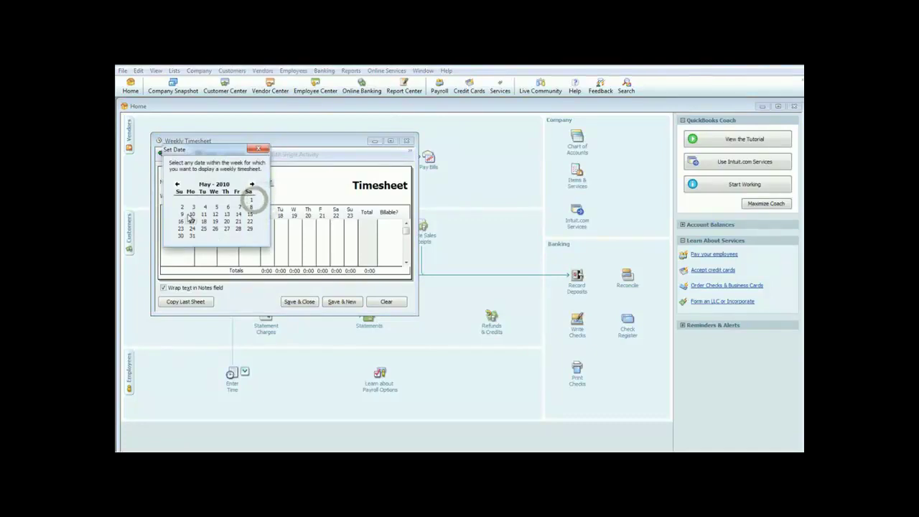
left_click(191, 214)
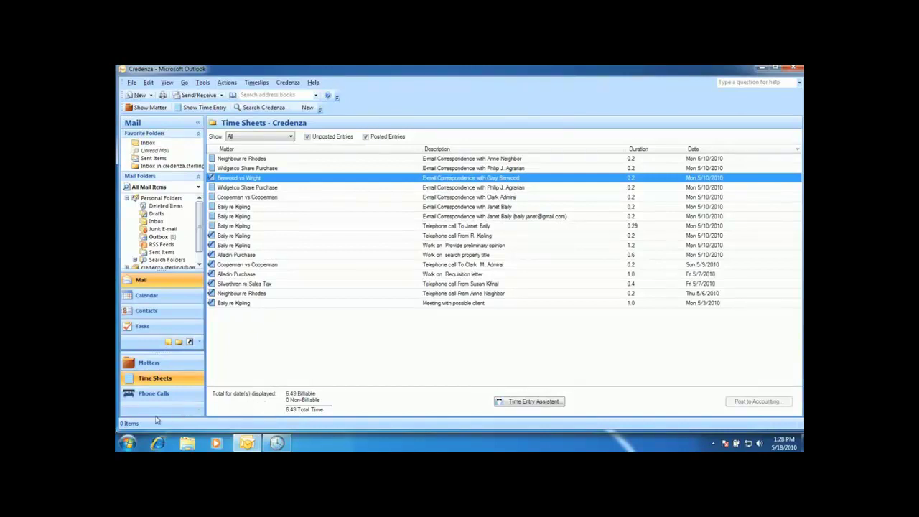
- Launch TSImport from the Timeslips program folder
left_click(127, 444)
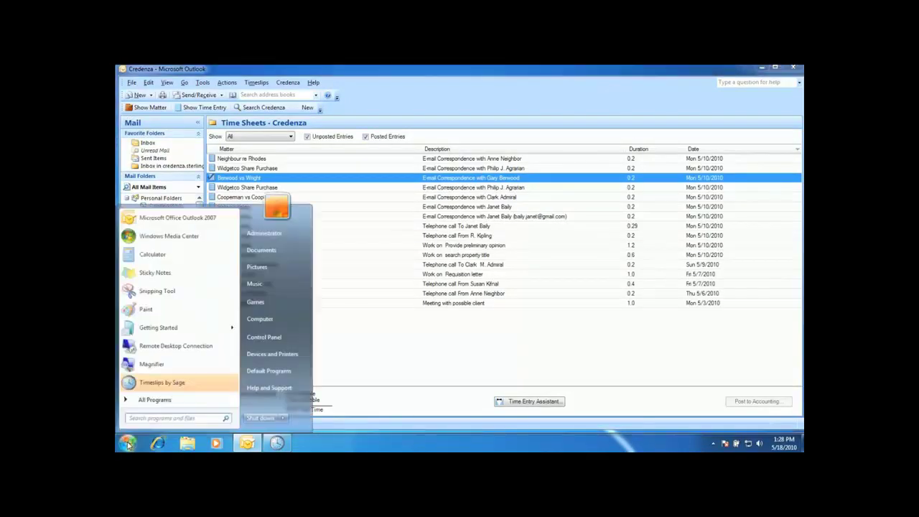
left_click(152, 402)
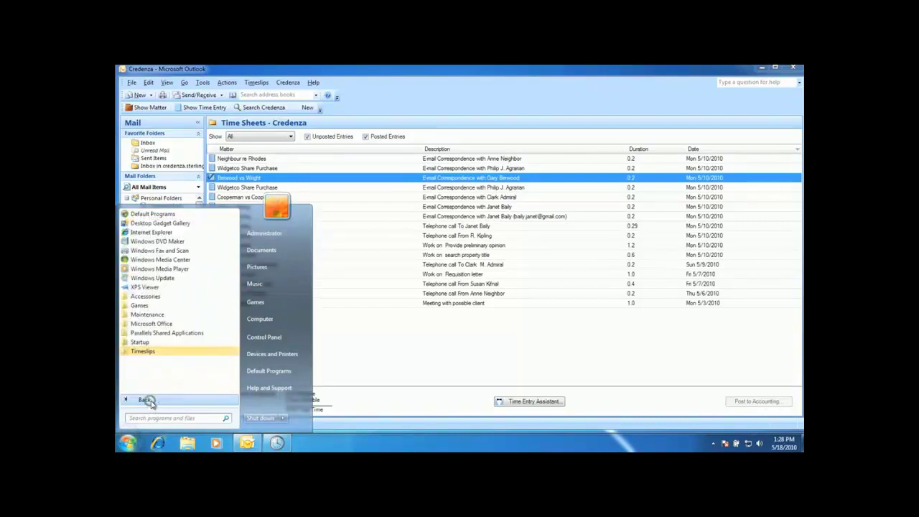
left_click(155, 352)
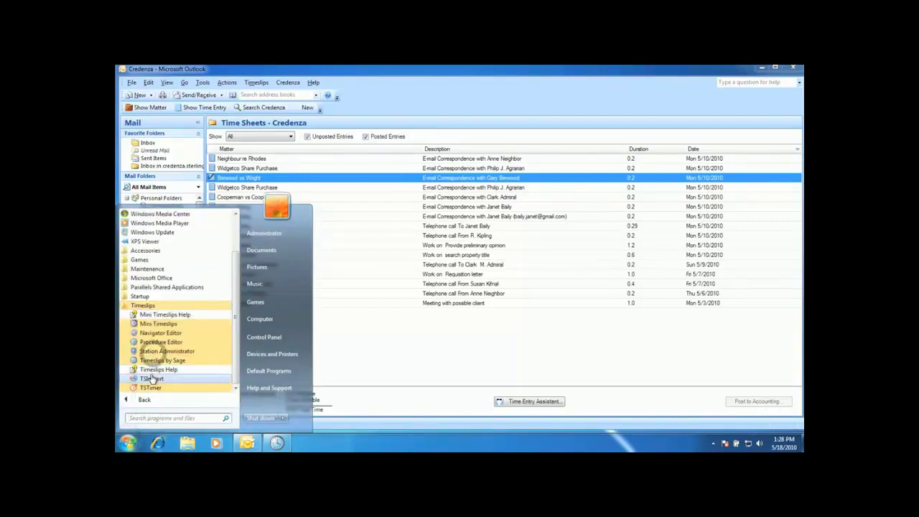
left_click(153, 378)
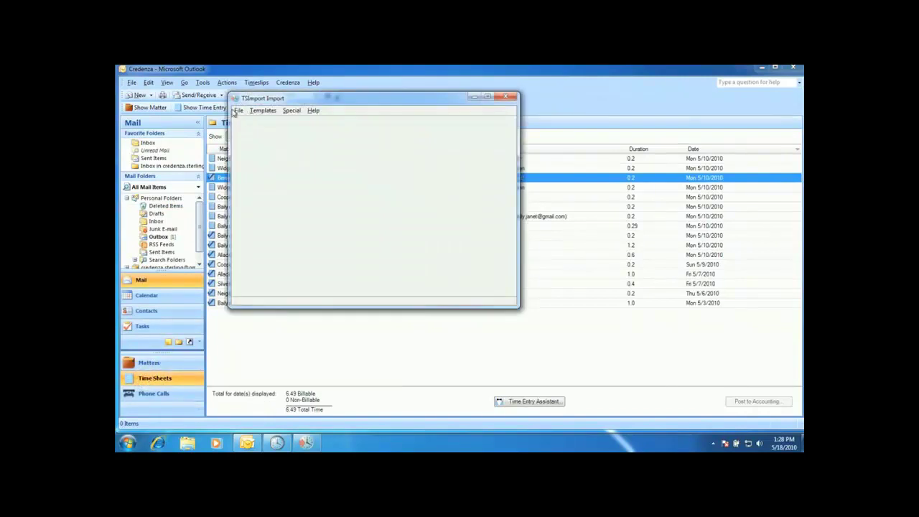
- Load the import template credenza.tpl from C:\Credenza\Outlook Client in TSImport
left_click(238, 111)
left_click(242, 132)
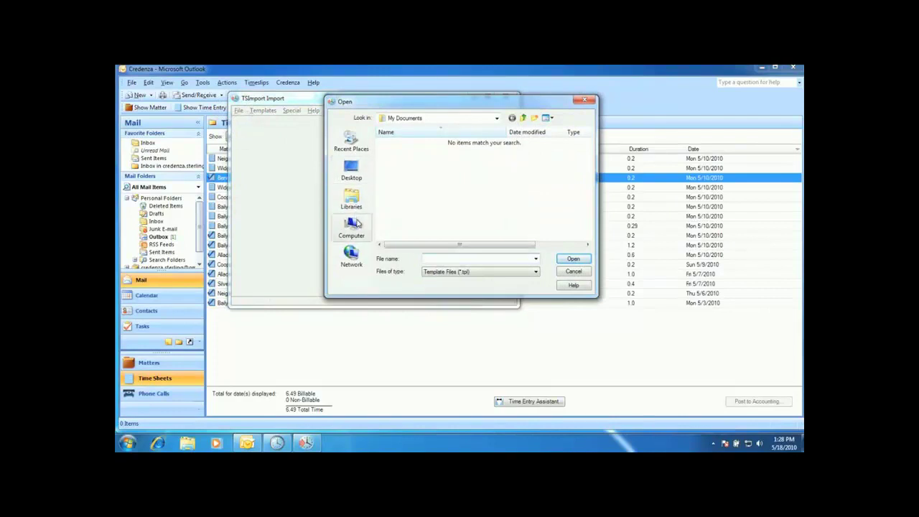
left_click(355, 227)
double_click(391, 152)
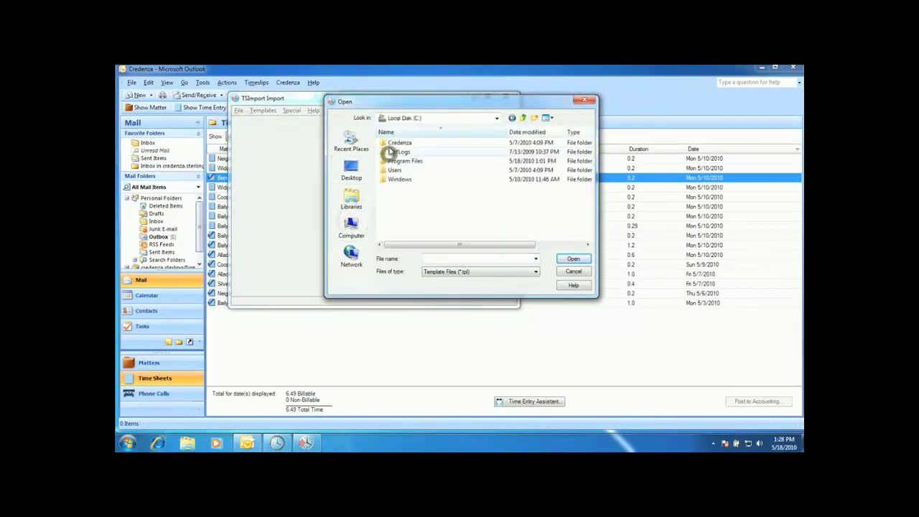
double_click(393, 144)
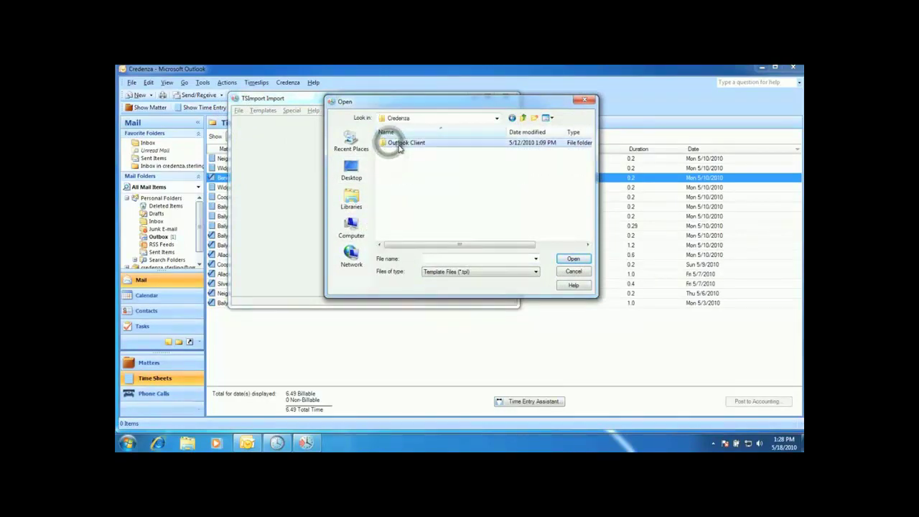
double_click(387, 145)
left_click(400, 143)
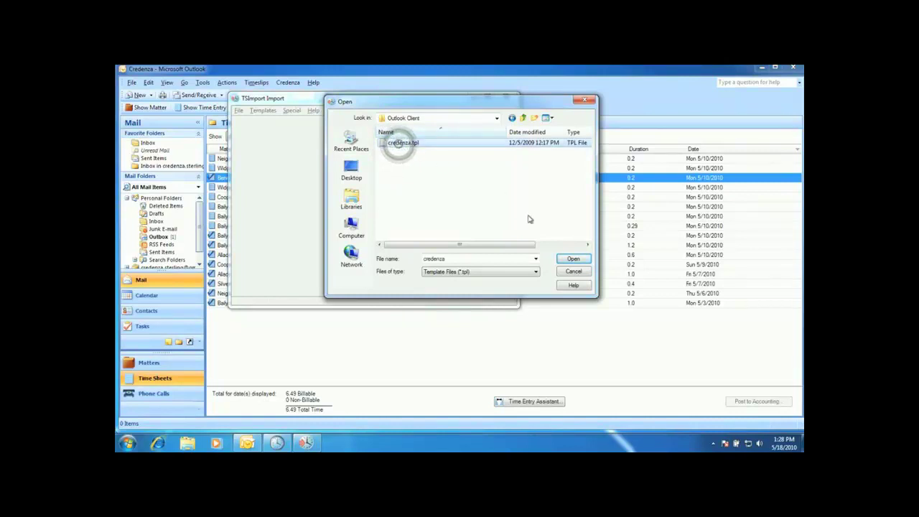
left_click(569, 260)
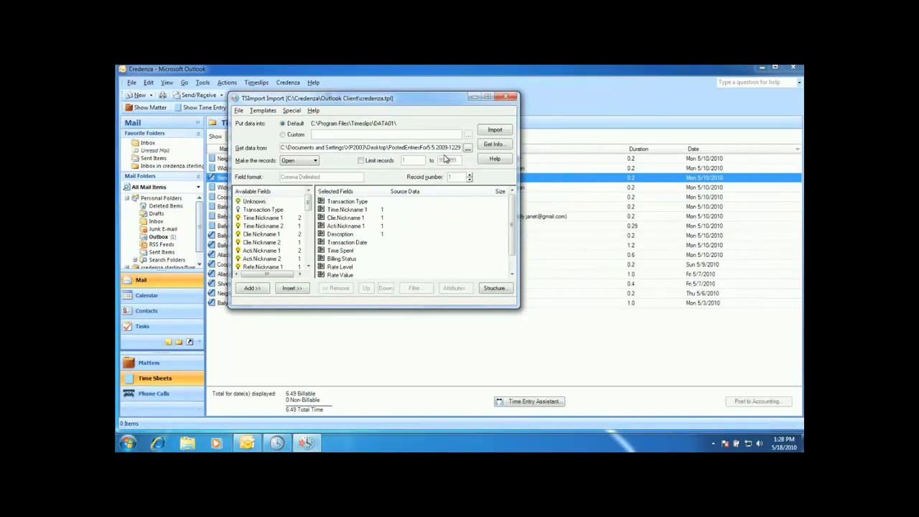
- Set the import's source data to PostedEntriesFor5.18.2010-105 PM45 from the Administrator's My Documents folder
left_click(467, 148)
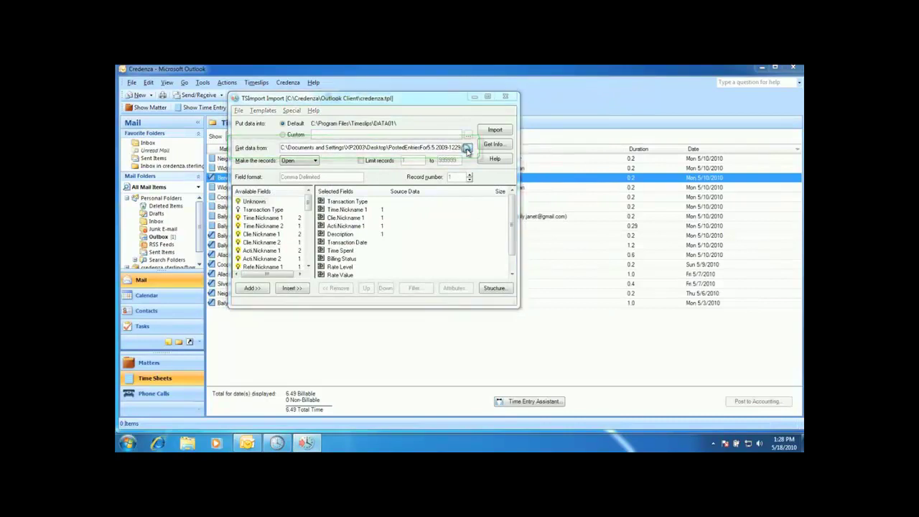
left_click(362, 224)
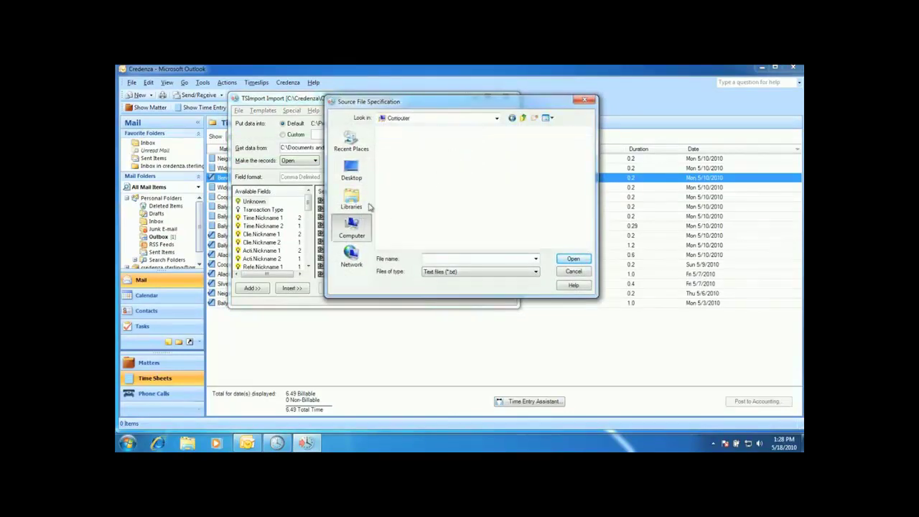
double_click(425, 152)
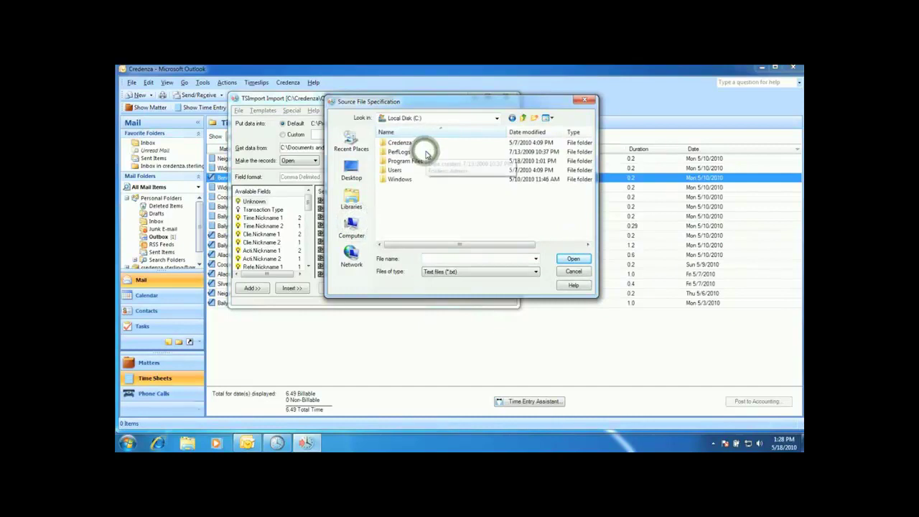
double_click(411, 169)
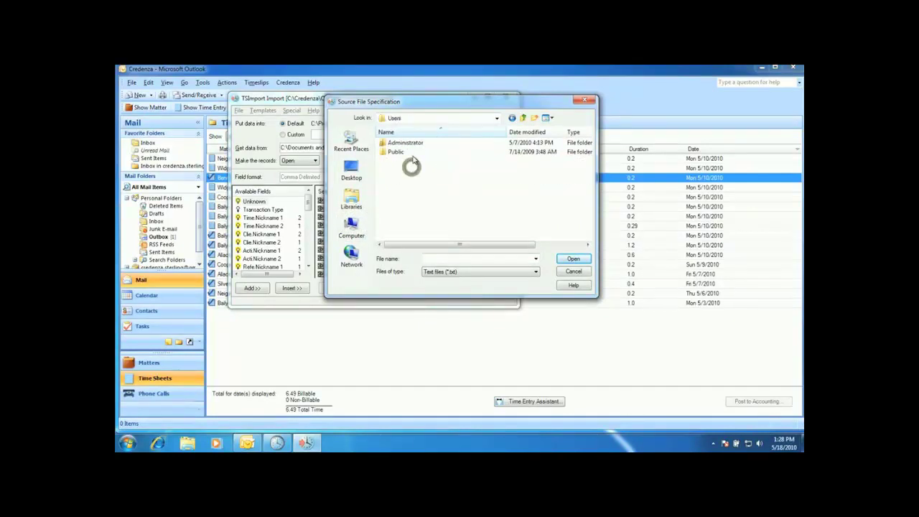
double_click(406, 143)
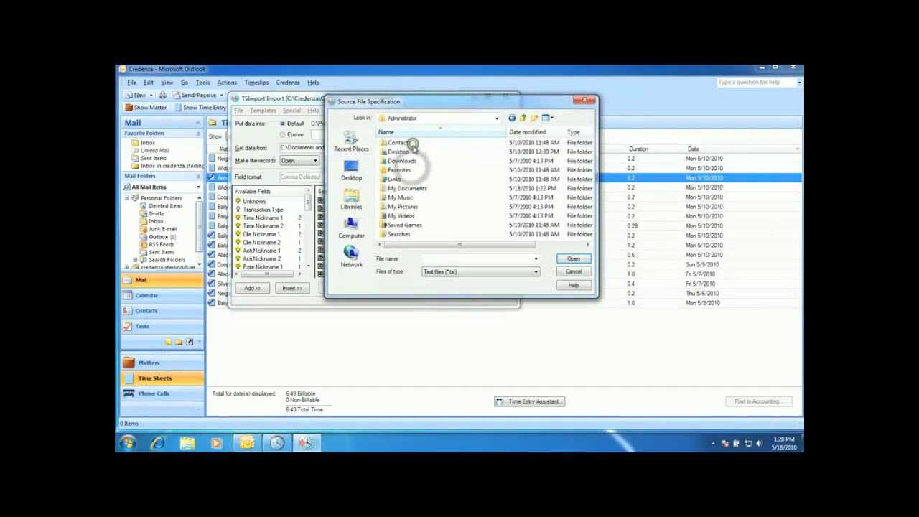
double_click(407, 189)
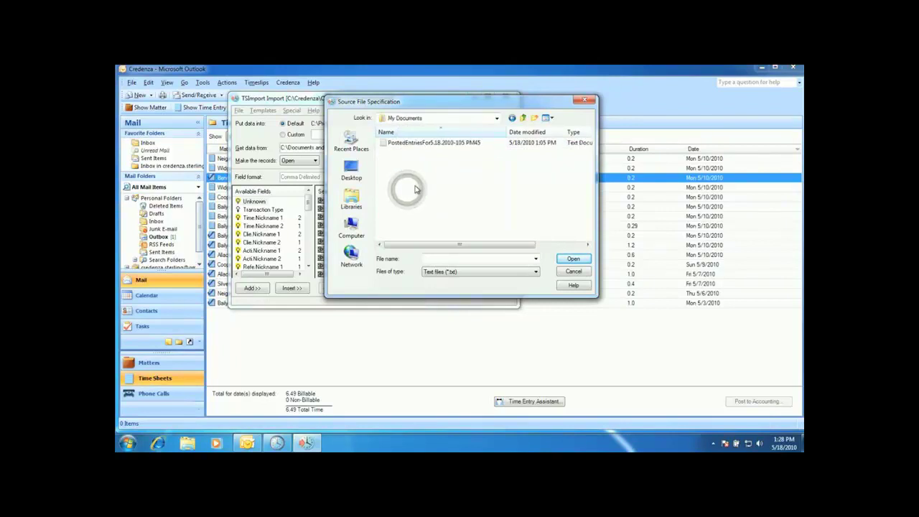
left_click(464, 143)
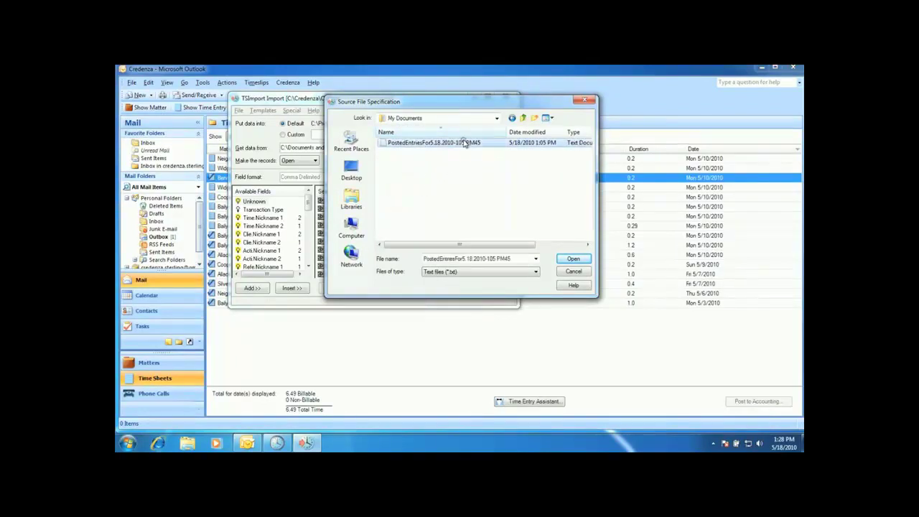
left_click(568, 260)
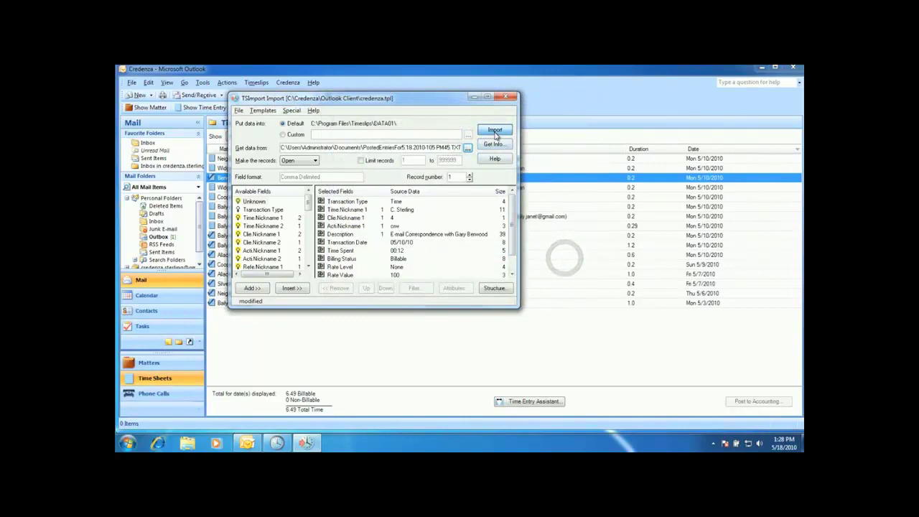
- Import the records without a backup, adding the unknown client and timekeeper nicknames and all unknown task nicknames, and dismiss the import summary
left_click(494, 131)
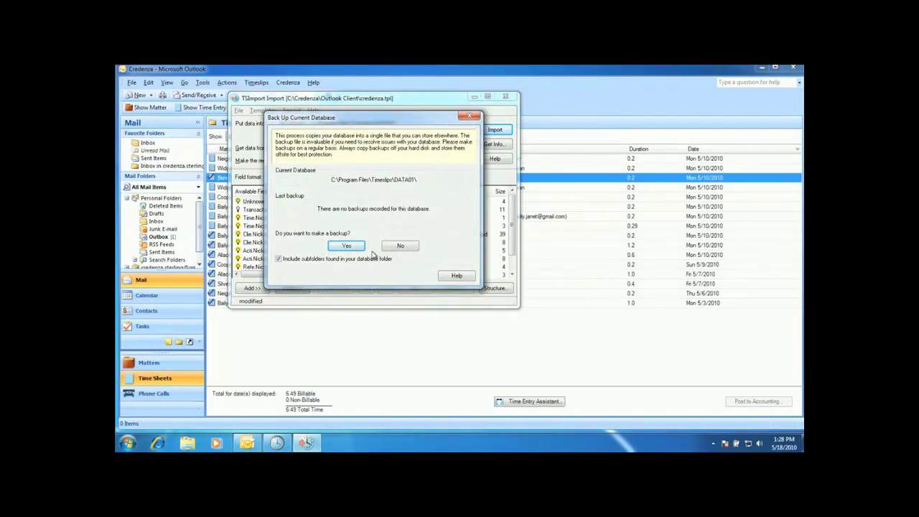
left_click(397, 246)
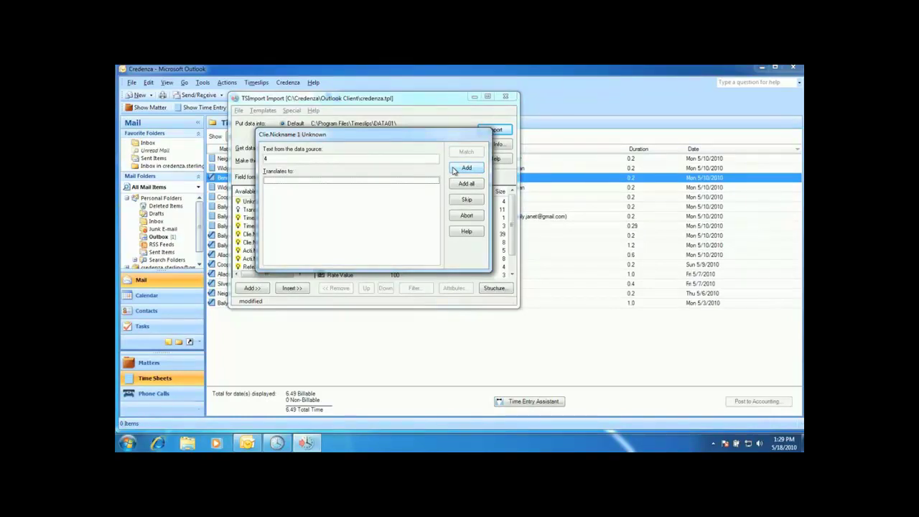
left_click(466, 168)
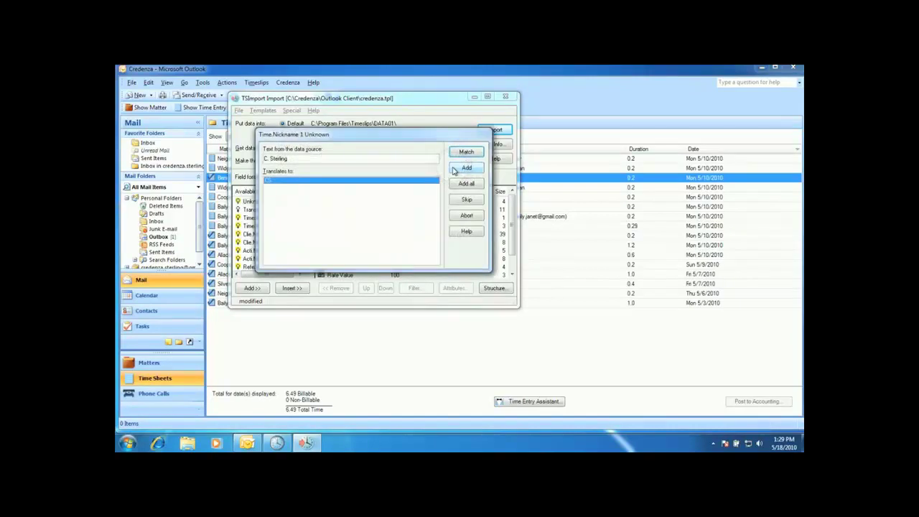
left_click(454, 170)
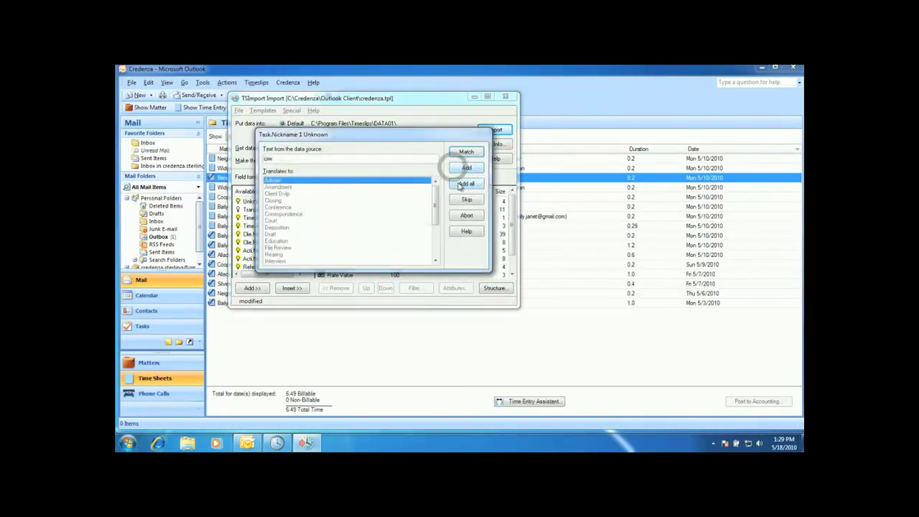
left_click(460, 185)
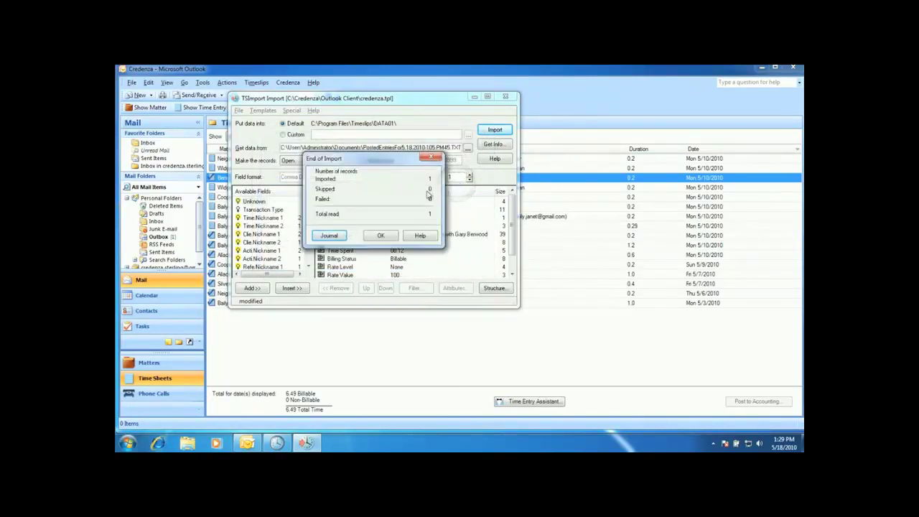
left_click(376, 237)
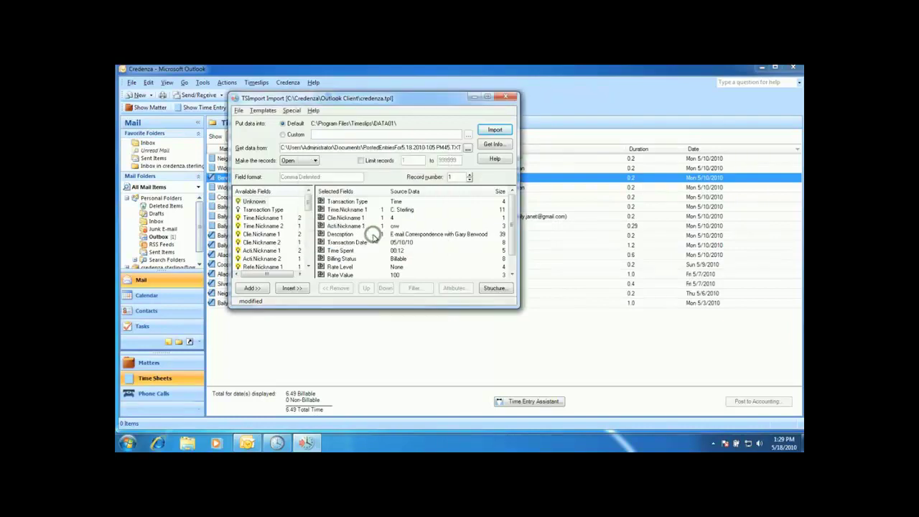
- Close TSImport, switch to Timeslips and open the slip list
left_click(498, 98)
left_click(463, 267)
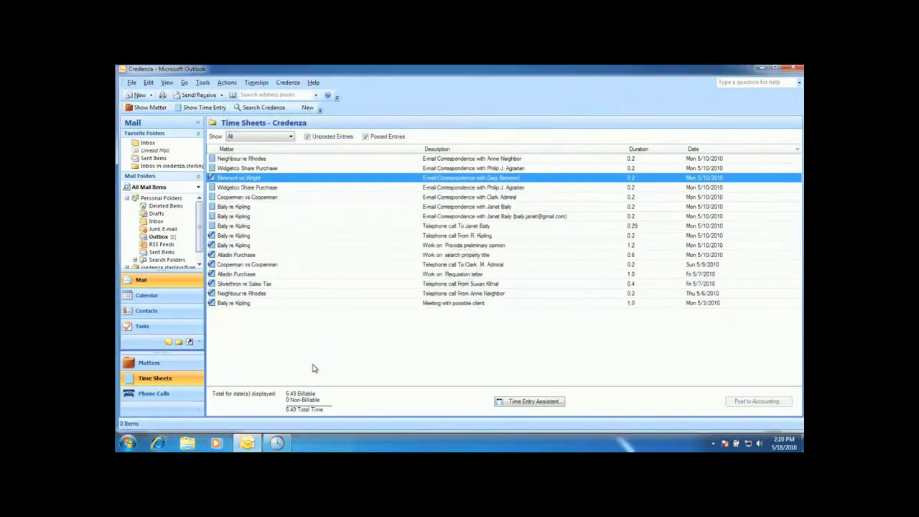
left_click(277, 440)
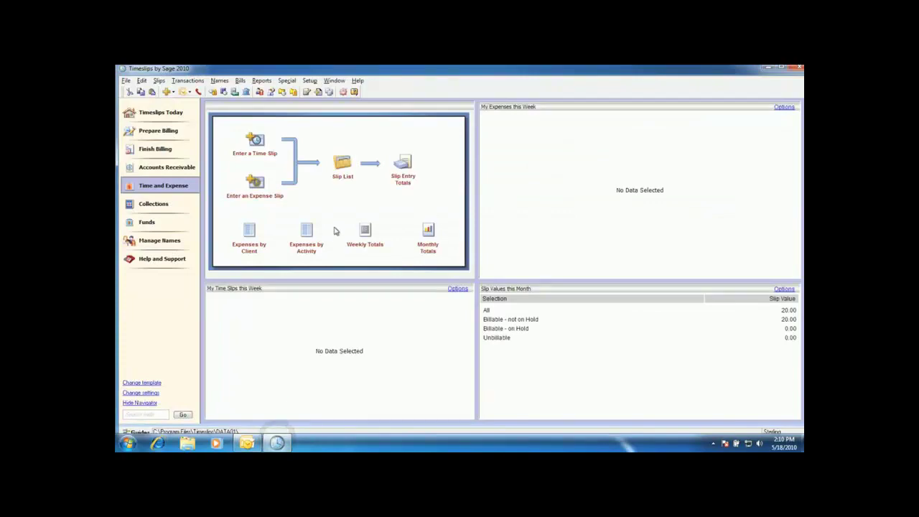
left_click(346, 177)
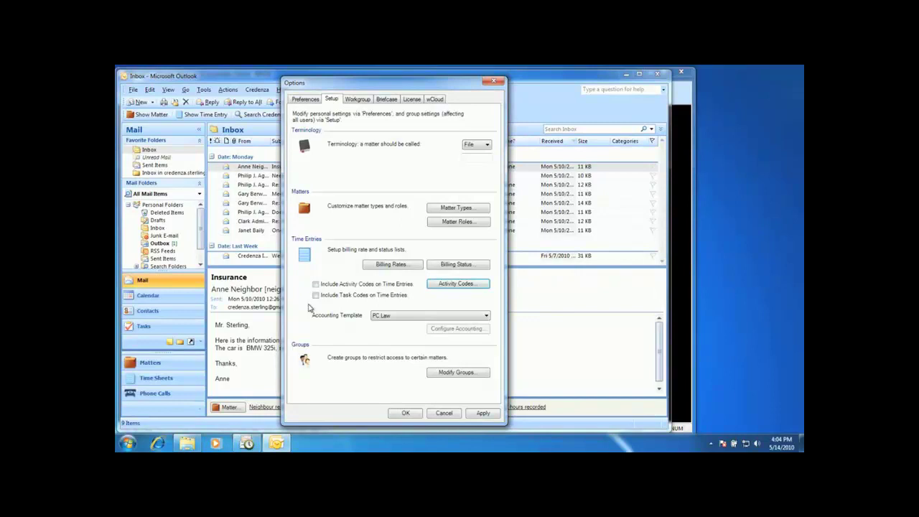
- Include task and activity codes on time entries, and change the activity code "Correspondence with" to "Correspondence from" with code cf
left_click(315, 296)
left_click(315, 284)
left_click(433, 286)
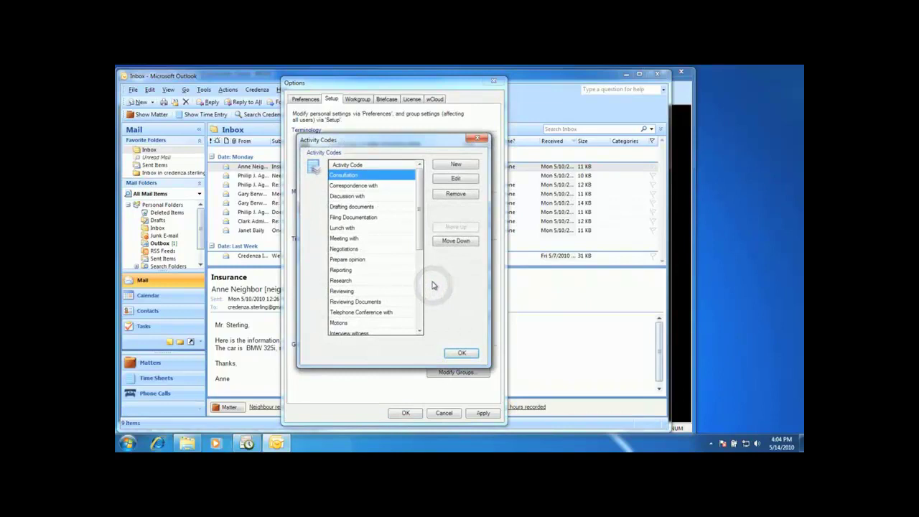
double_click(402, 186)
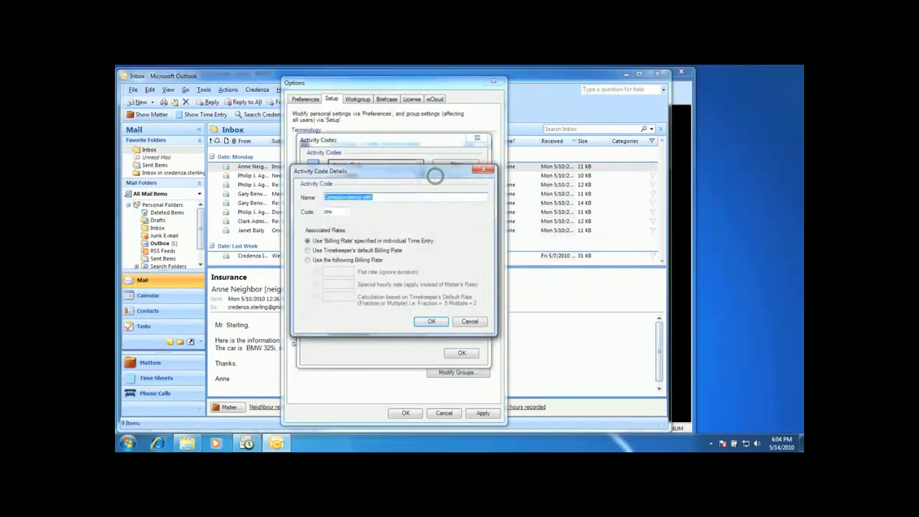
left_click(384, 199)
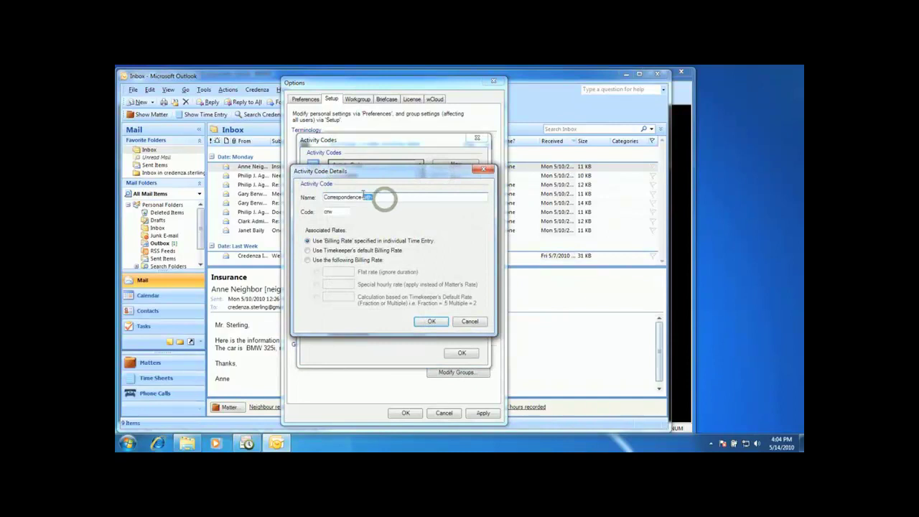
type("from")
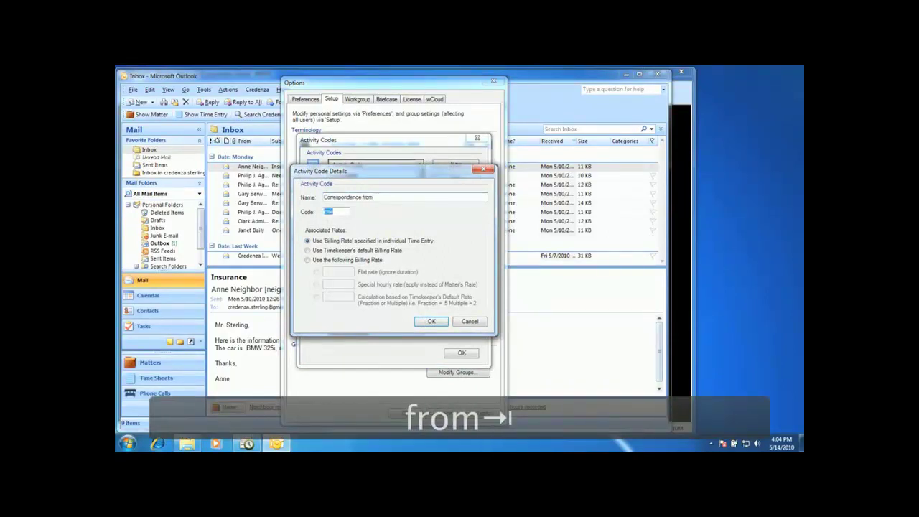
type("cf")
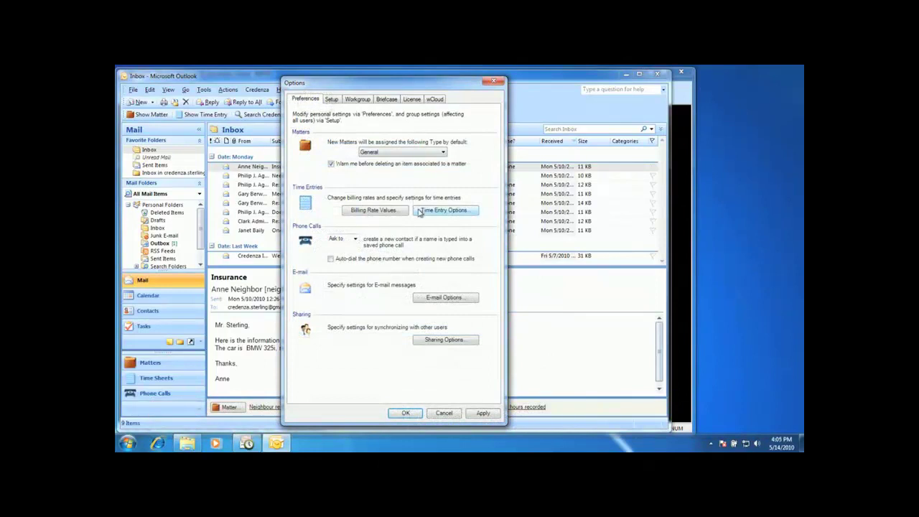
- Check the timekeeper ID in the time entry options and accept the Credenza options
left_click(420, 210)
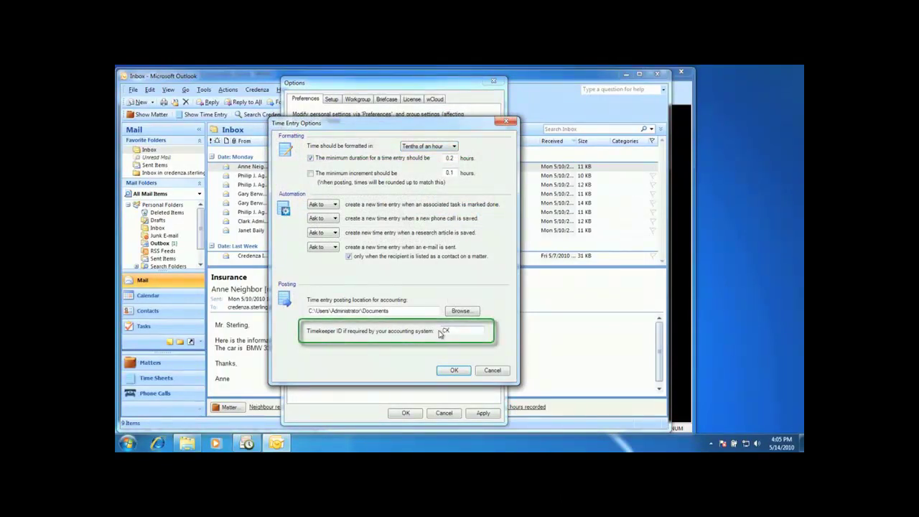
left_click(444, 372)
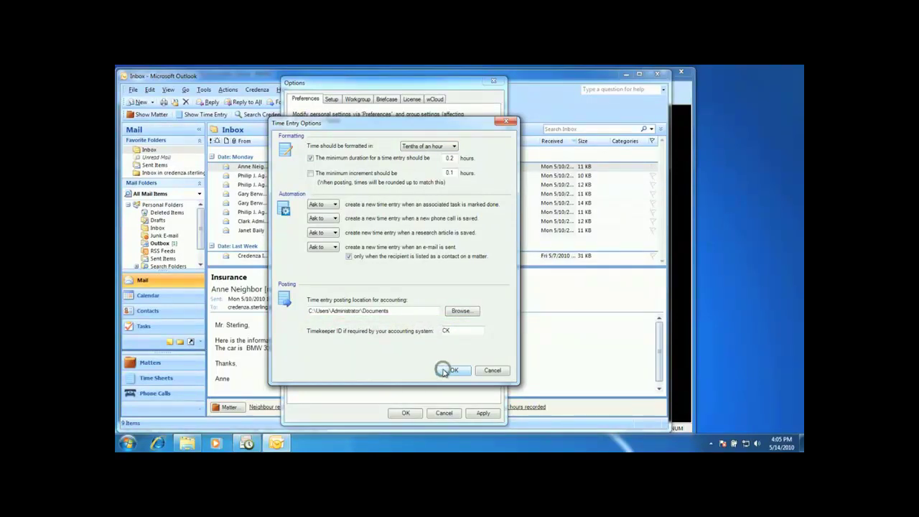
left_click(444, 370)
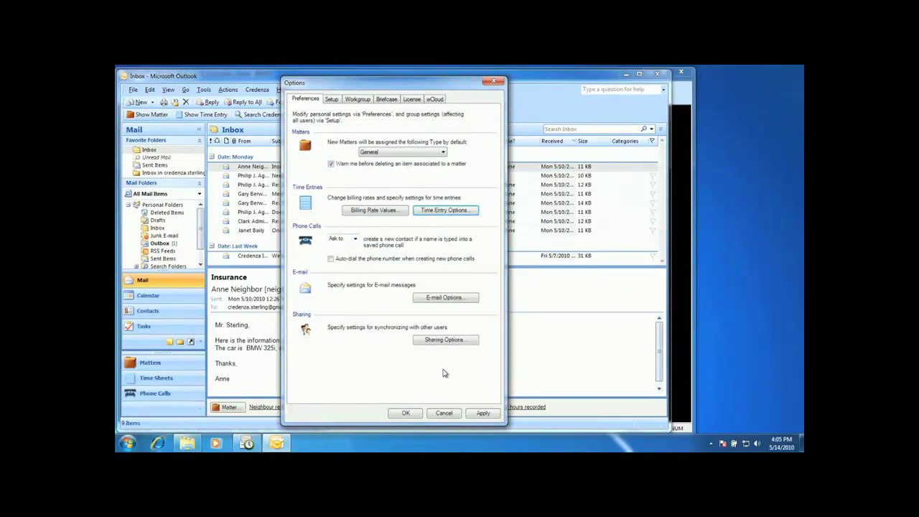
left_click(415, 414)
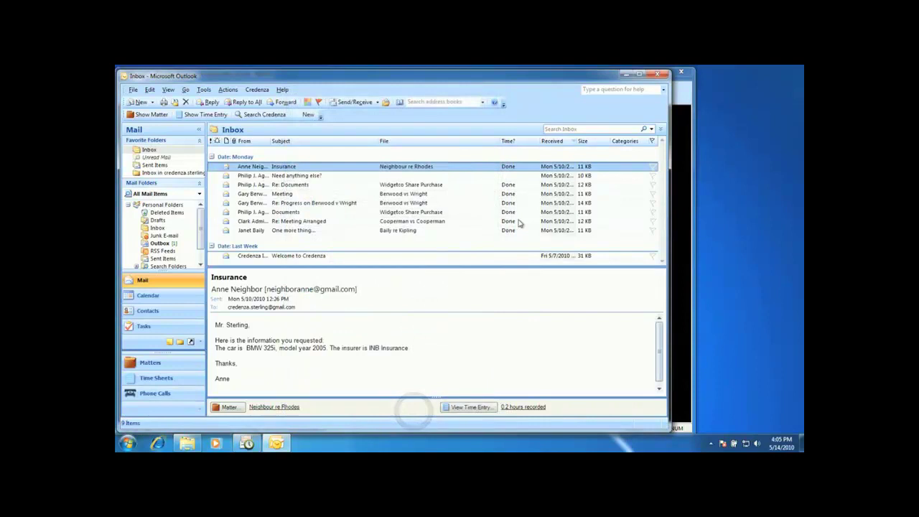
- Switch to PCLaw and look up its static data directory in the technical support information
left_click(626, 74)
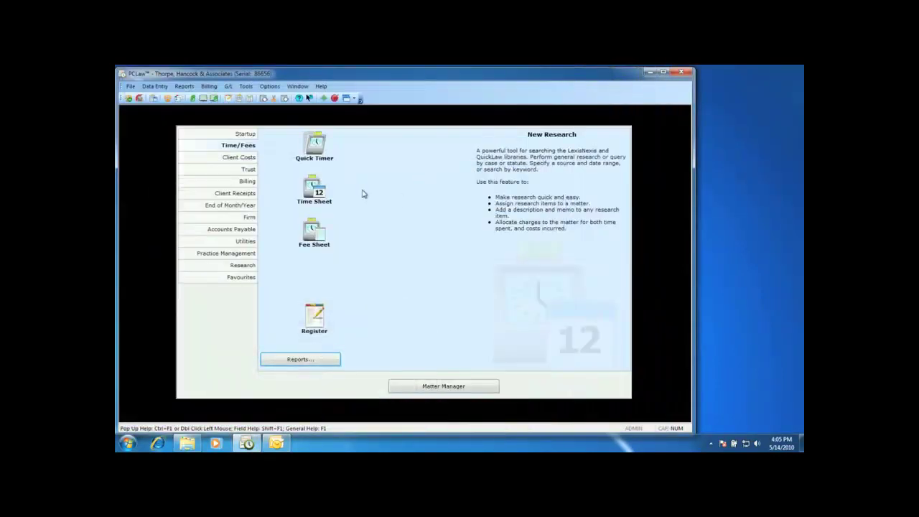
left_click(323, 86)
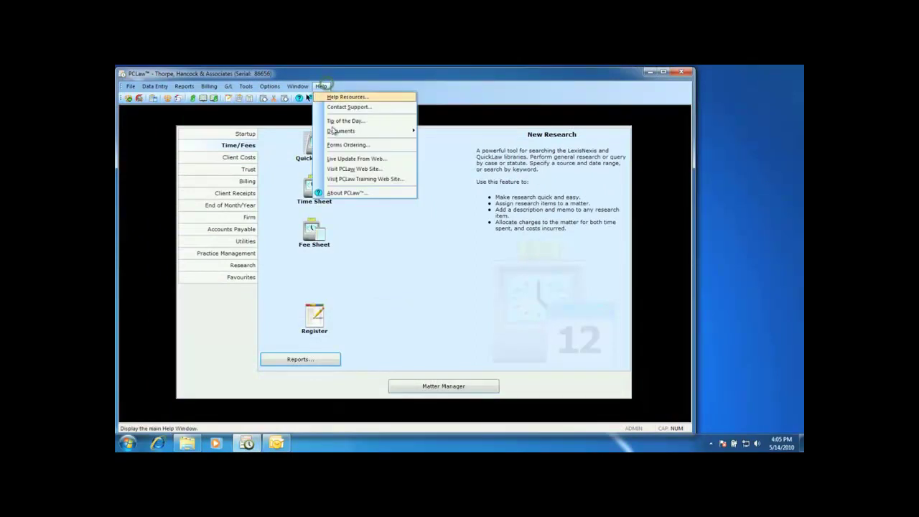
left_click(343, 193)
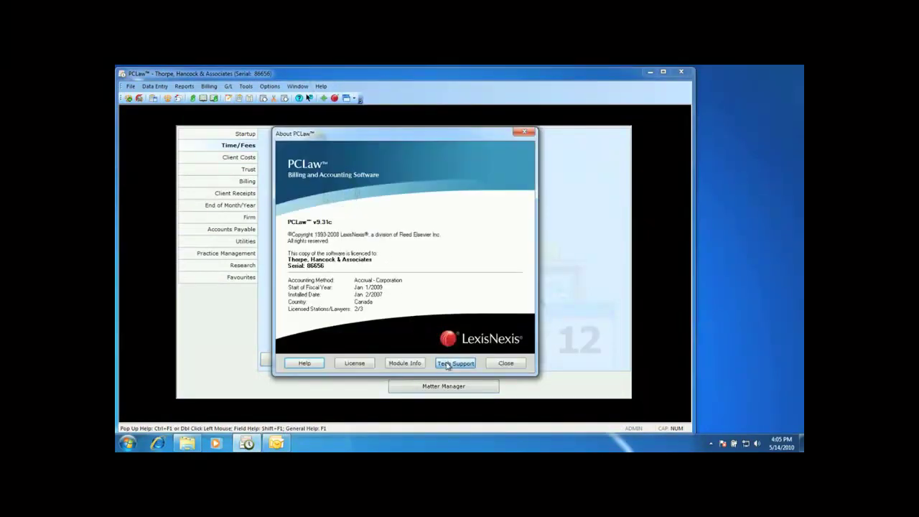
left_click(447, 363)
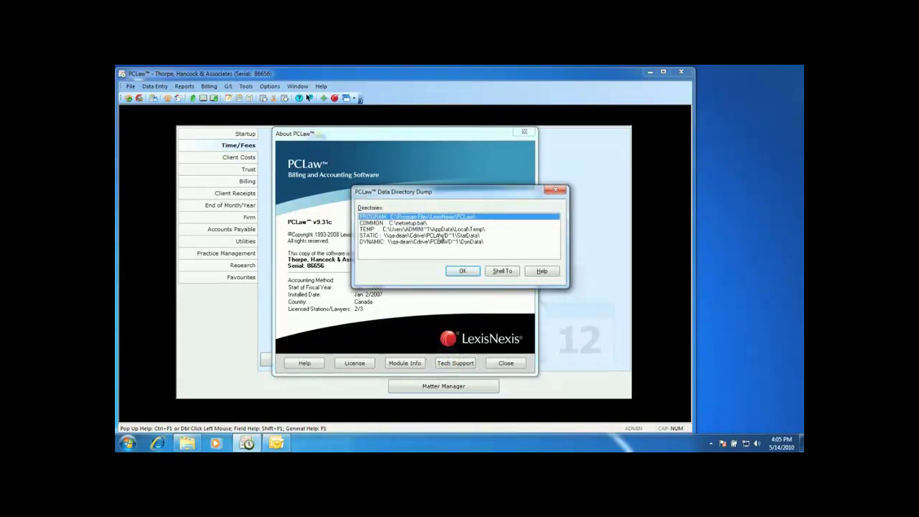
left_click(441, 236)
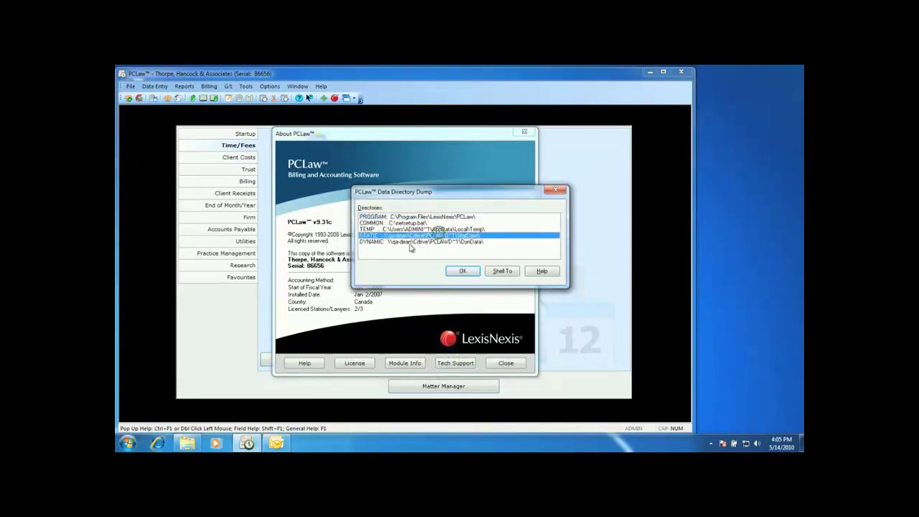
left_click(458, 274)
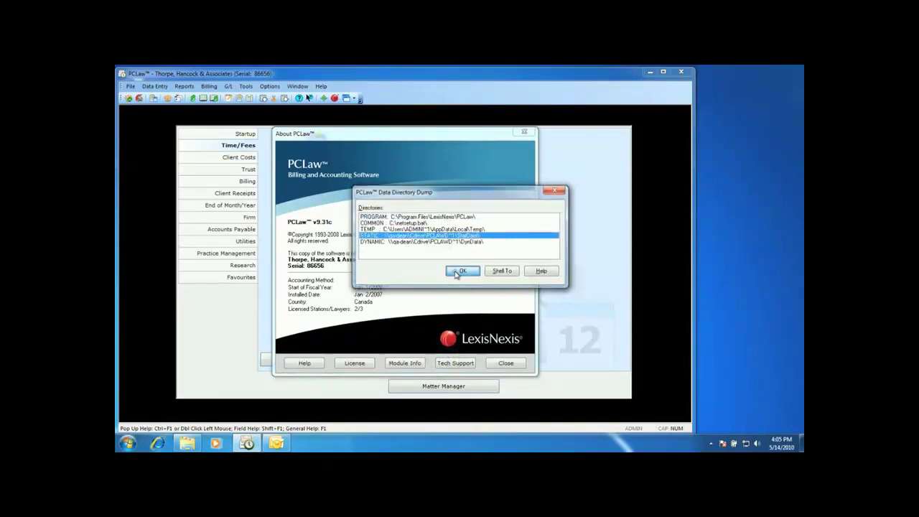
left_click(505, 364)
- Minimize PCLaw and open the Outlook Client folder inside the Credenza folder on Local Disk (C:)
left_click(647, 73)
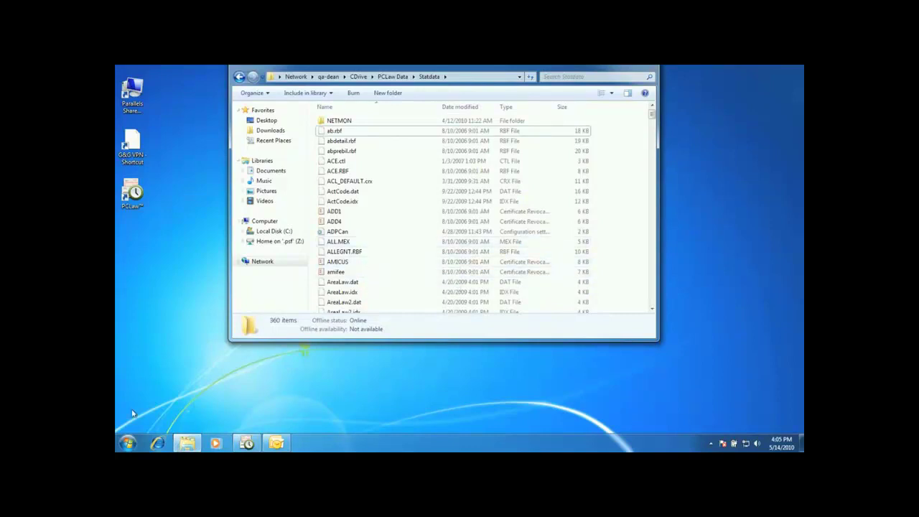
left_click(125, 444)
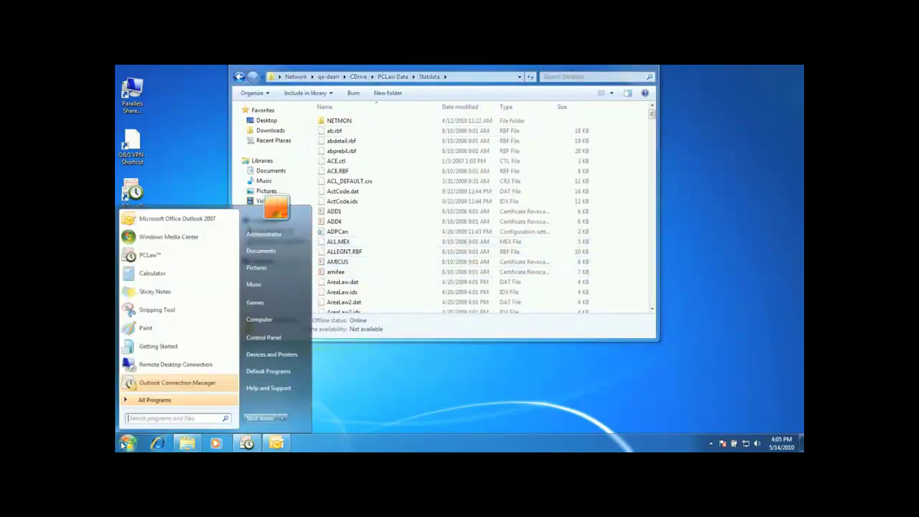
left_click(262, 318)
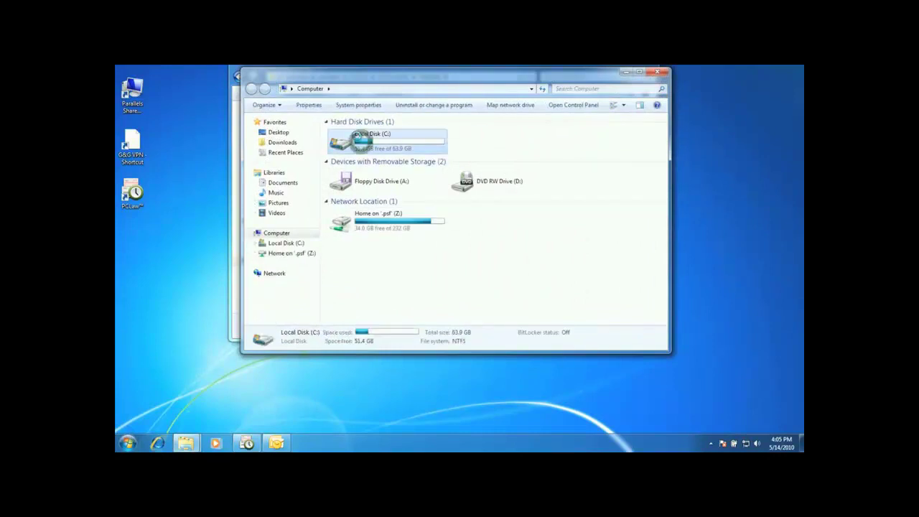
double_click(359, 140)
double_click(353, 135)
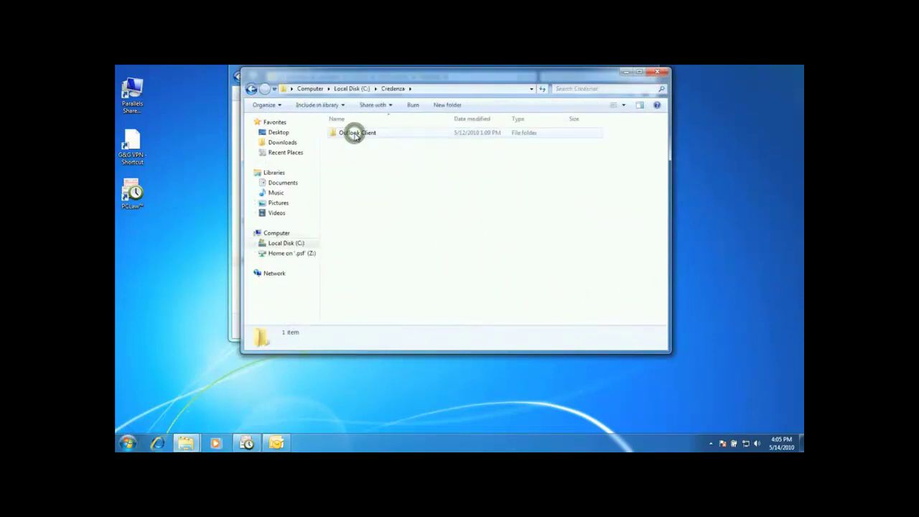
left_click(355, 135)
double_click(354, 135)
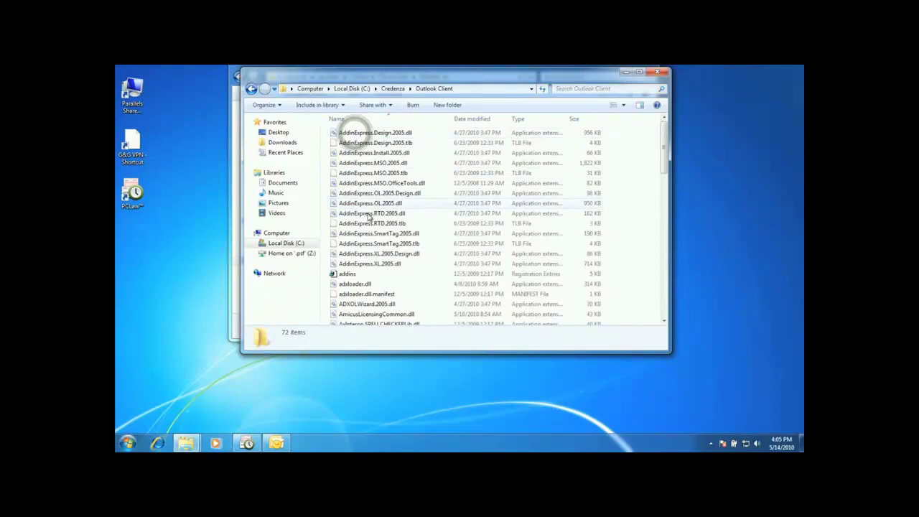
- Copy the Credenza Certificate Revocation List file from the Outlook Client folder into PCLaw's Statdata folder
scroll(369, 219, "down", 3)
scroll(368, 219, "down", 1)
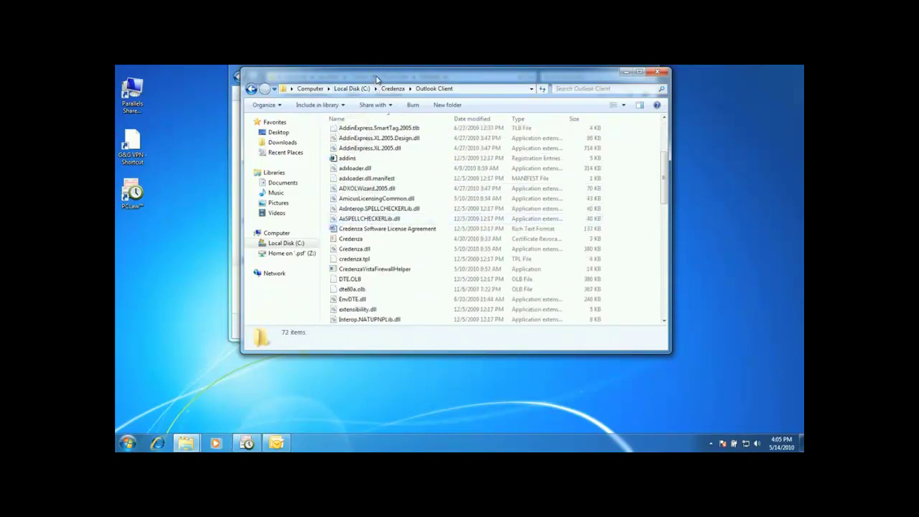
left_click_drag(377, 78, 461, 114)
left_click_drag(432, 277, 321, 265)
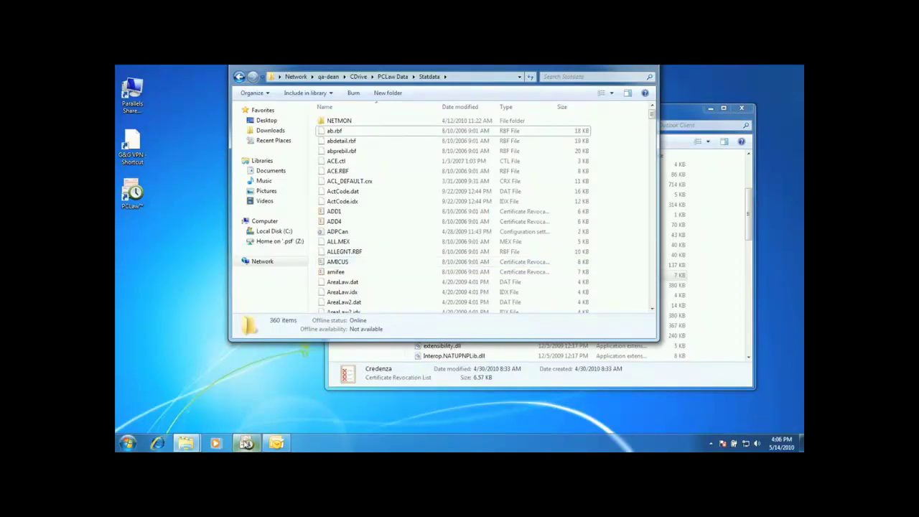
- Switch back to PCLaw and start processing the Credenza layout in Cost Recovery
left_click(246, 443)
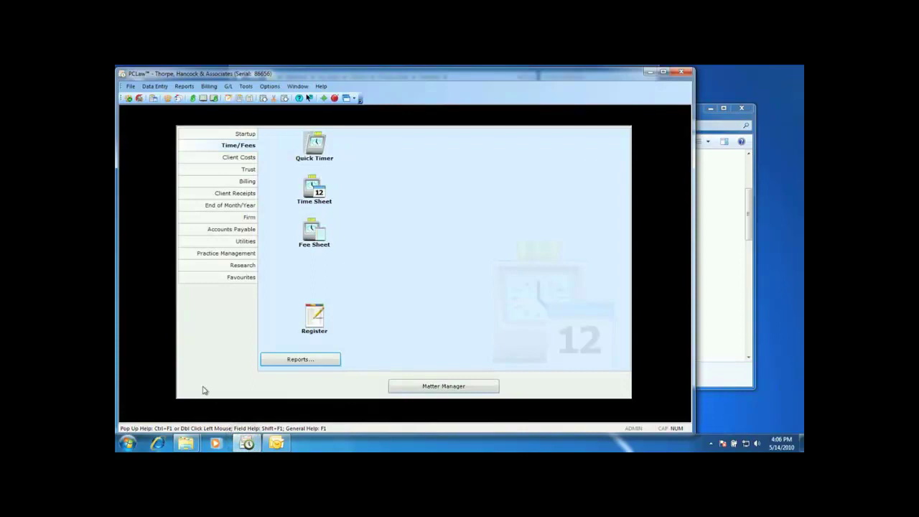
left_click(131, 86)
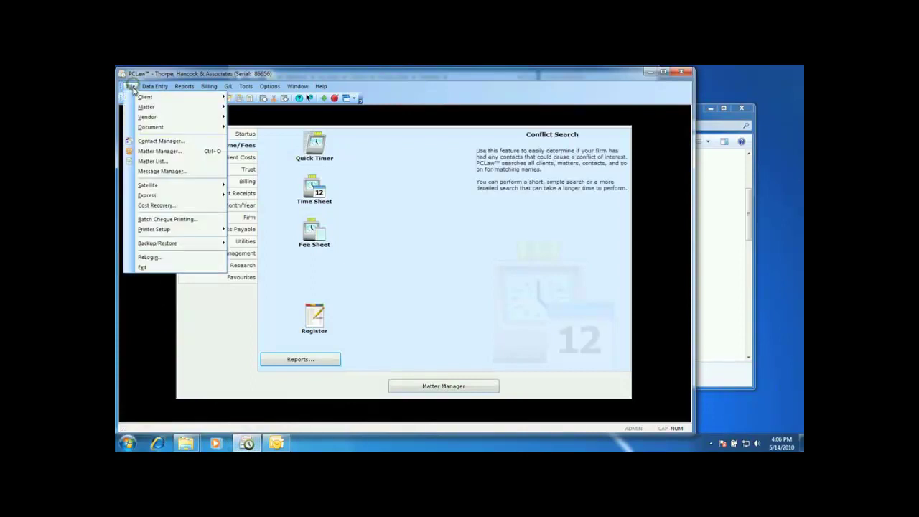
left_click(151, 206)
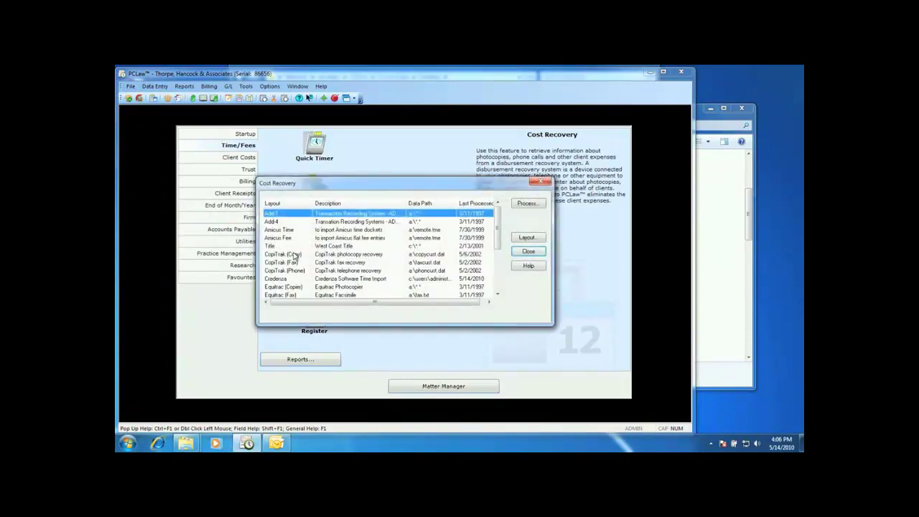
left_click(289, 279)
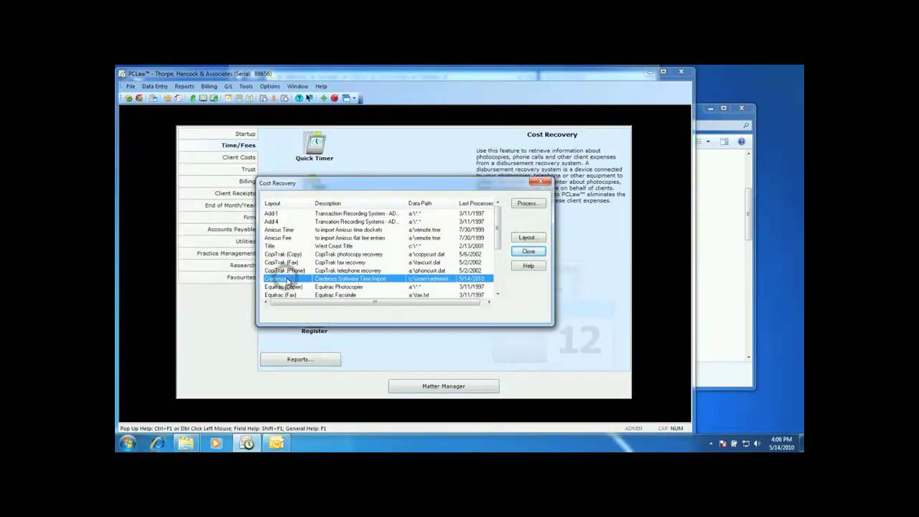
left_click(516, 204)
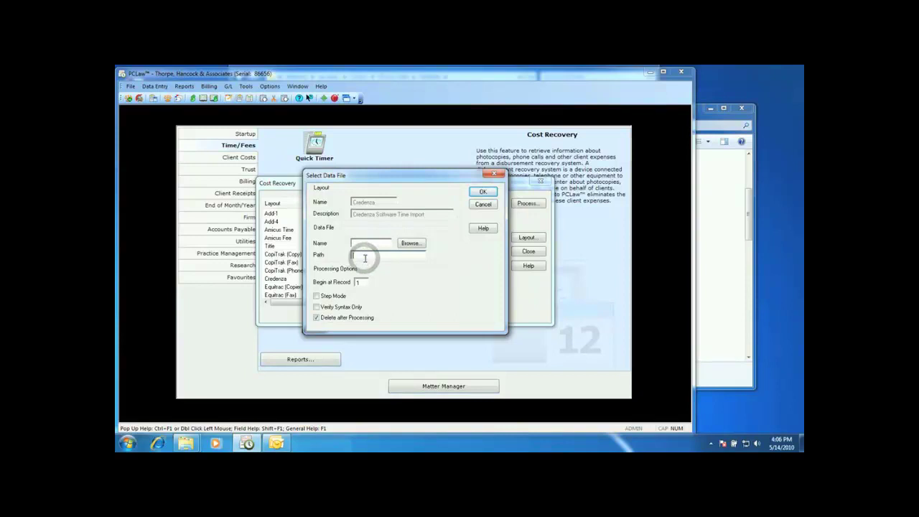
- Set the data file path to c:\users\administrator\documents and choose PostedEntriesFor5.14.2010-343 PM37 as the data file
type("c:\\us")
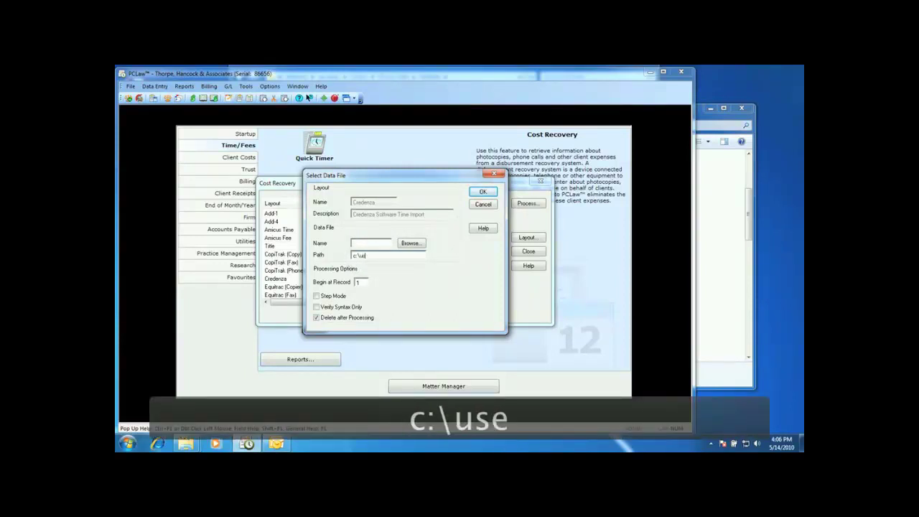
type("ers\\administrator\\")
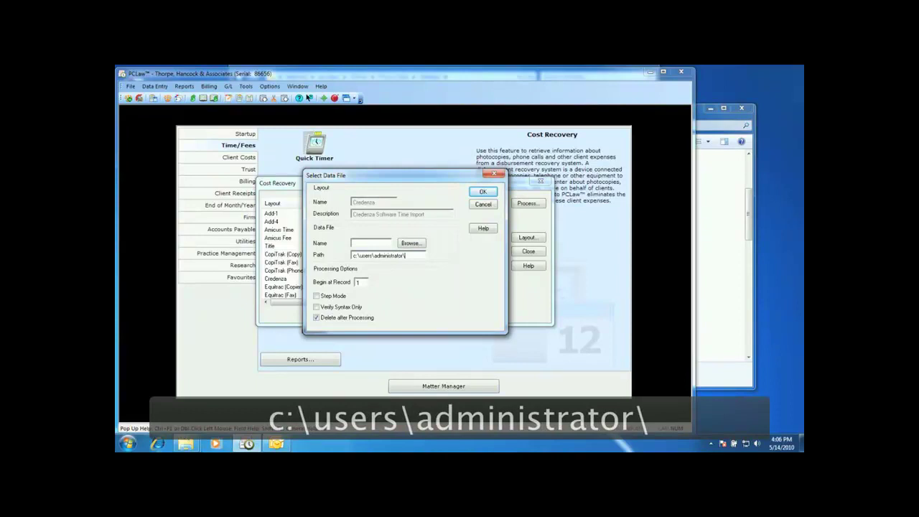
type("documents")
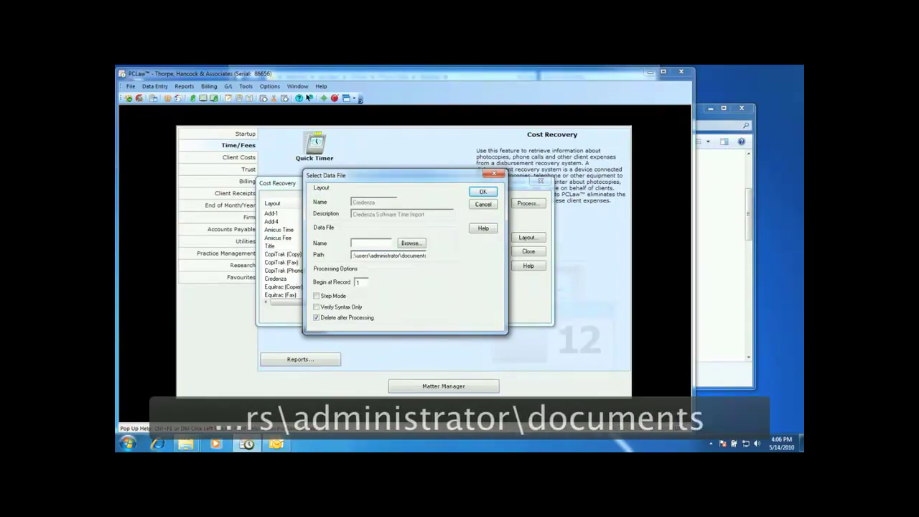
left_click(406, 244)
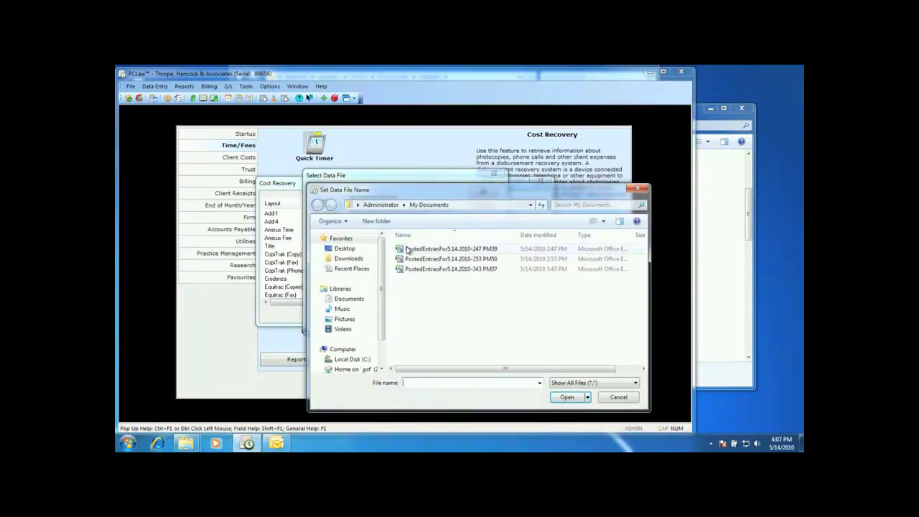
left_click(412, 269)
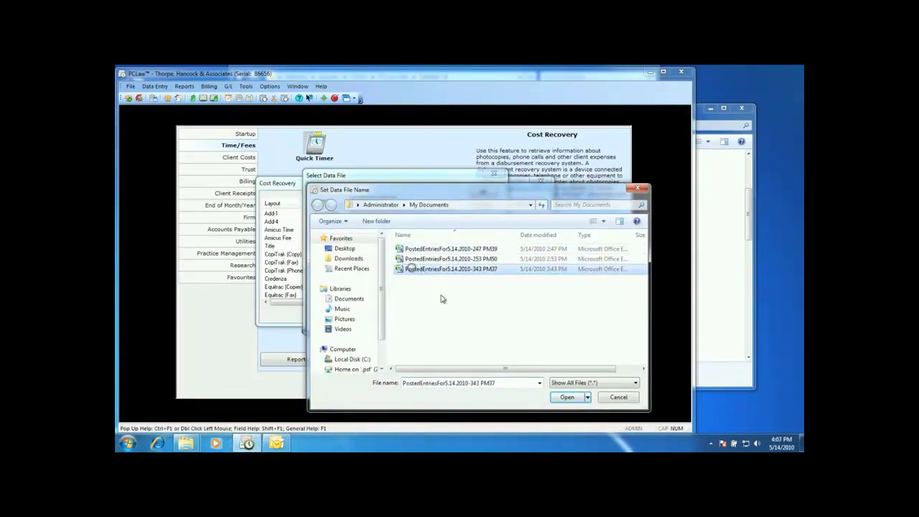
left_click(568, 398)
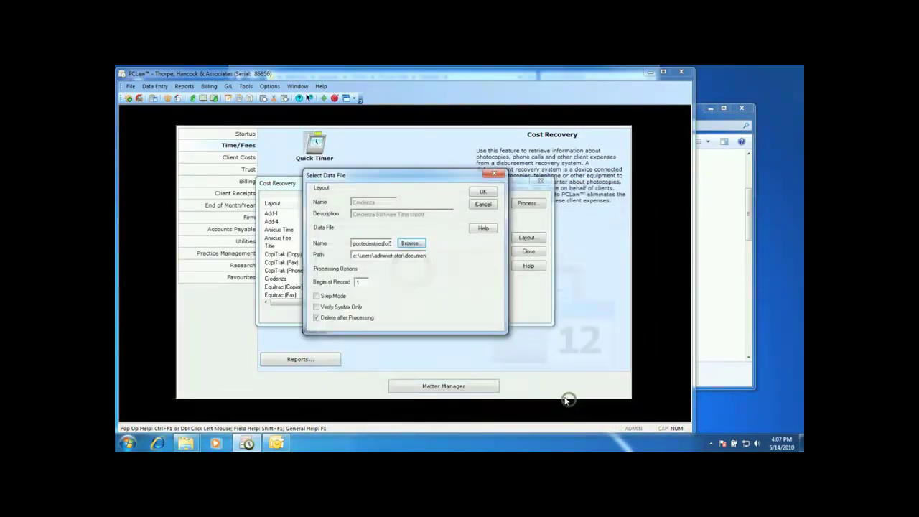
- Process the selected data file, keep it instead of deleting it, and close Cost Recovery
left_click(483, 193)
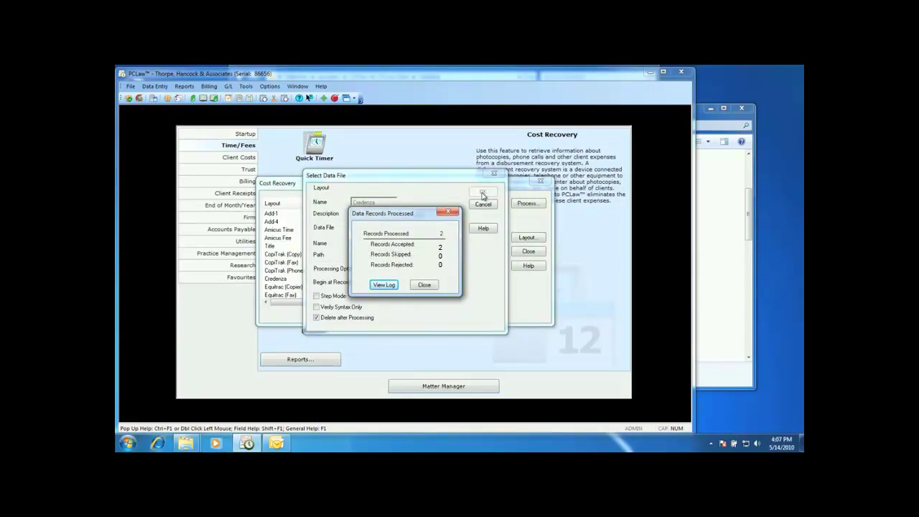
left_click(426, 285)
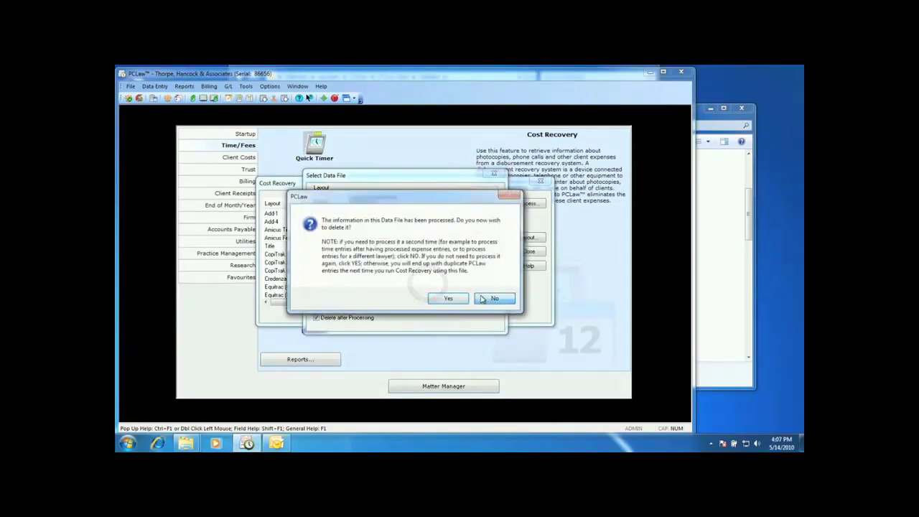
left_click(481, 298)
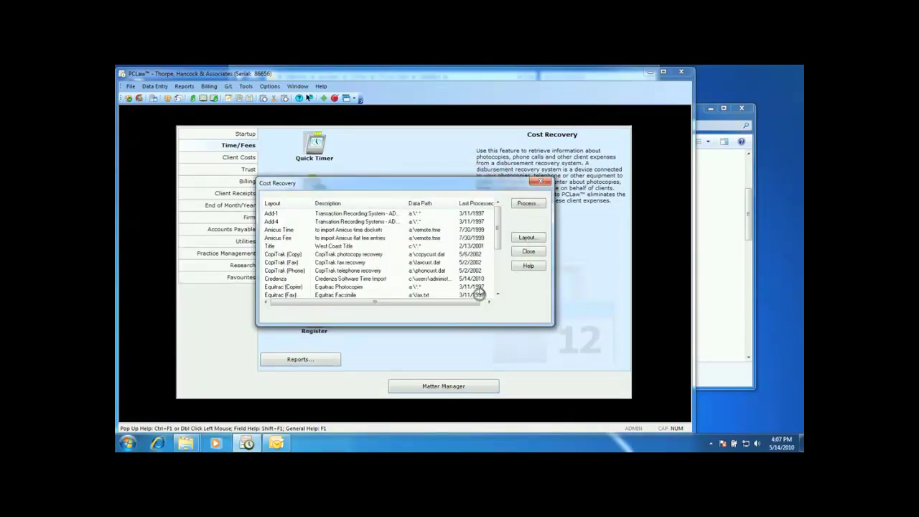
left_click(526, 252)
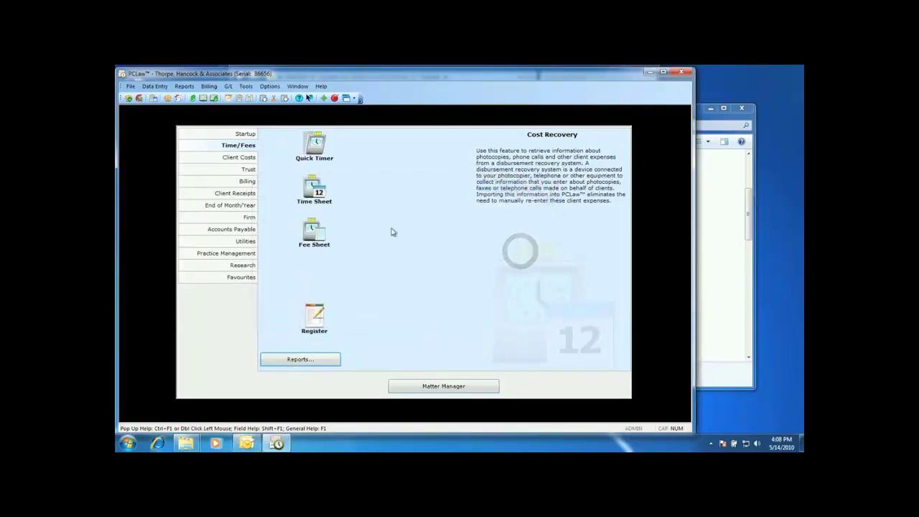
- Run the Time Listing productivity report on screen for working lawyer CK
left_click(184, 87)
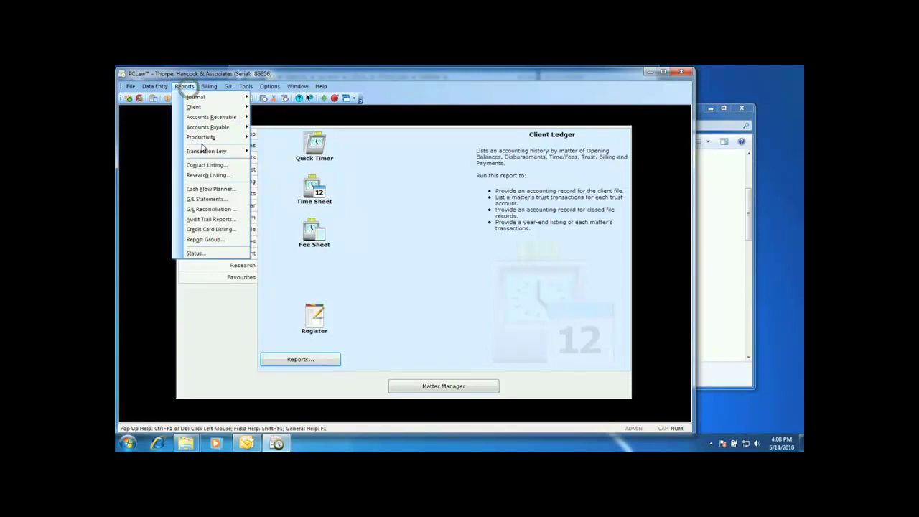
mouse_move(208, 137)
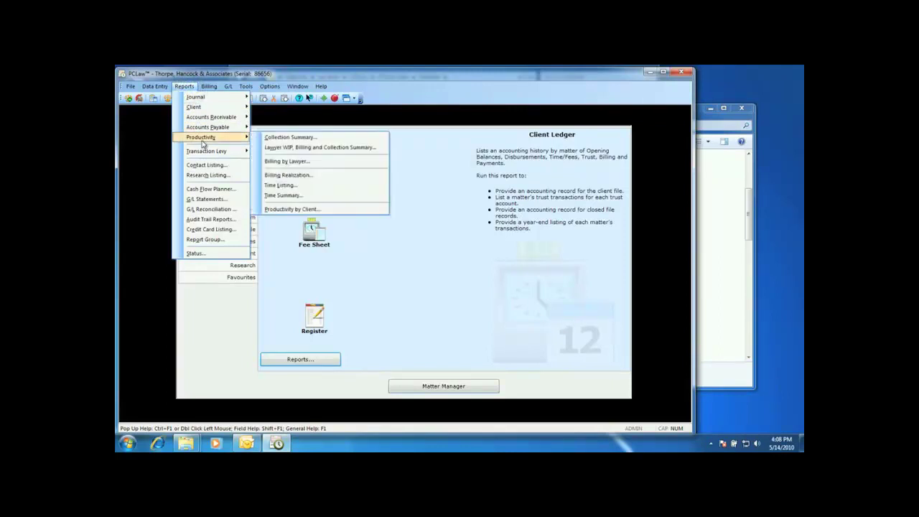
left_click(288, 186)
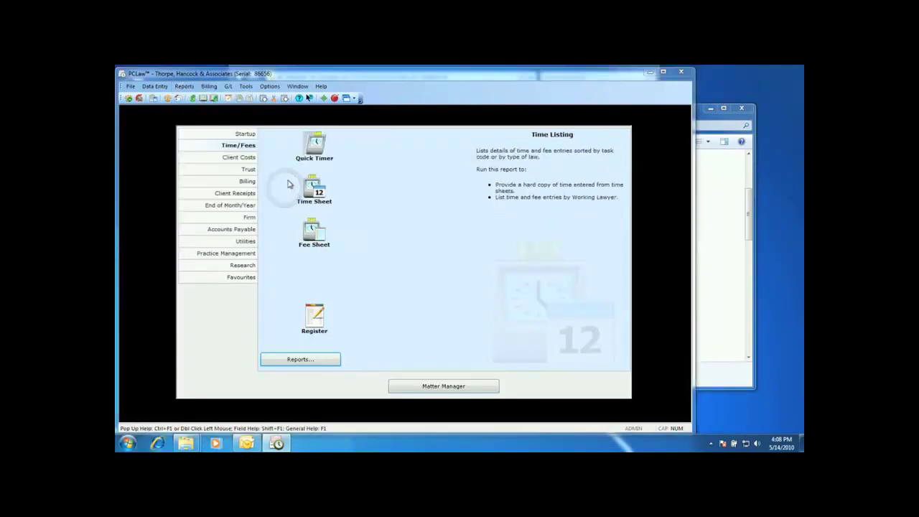
type("ck")
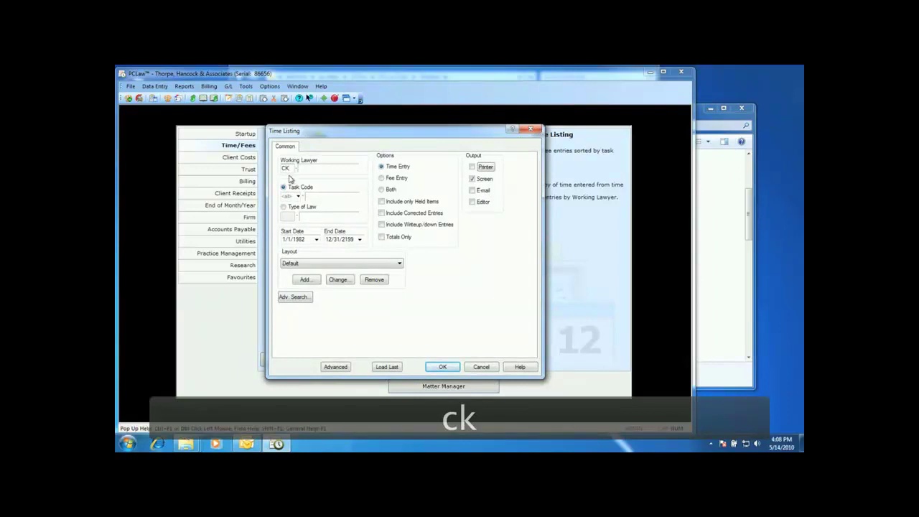
left_click(438, 365)
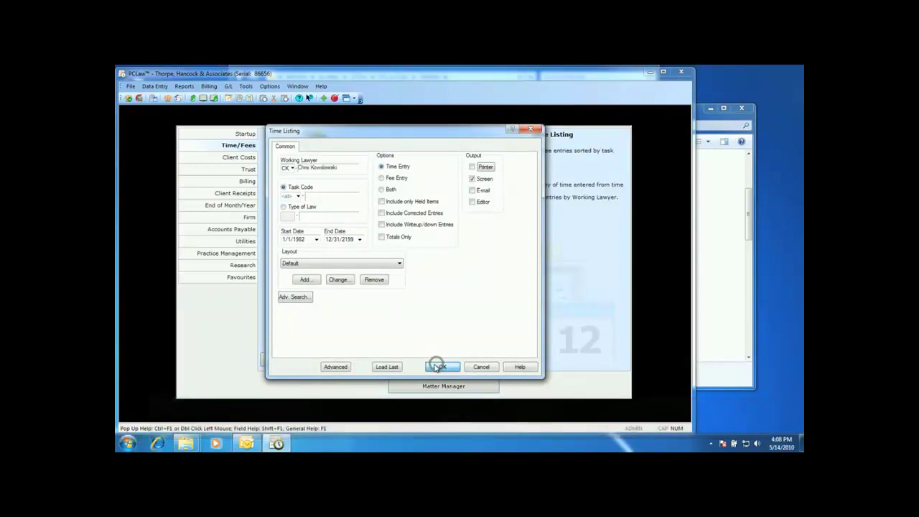